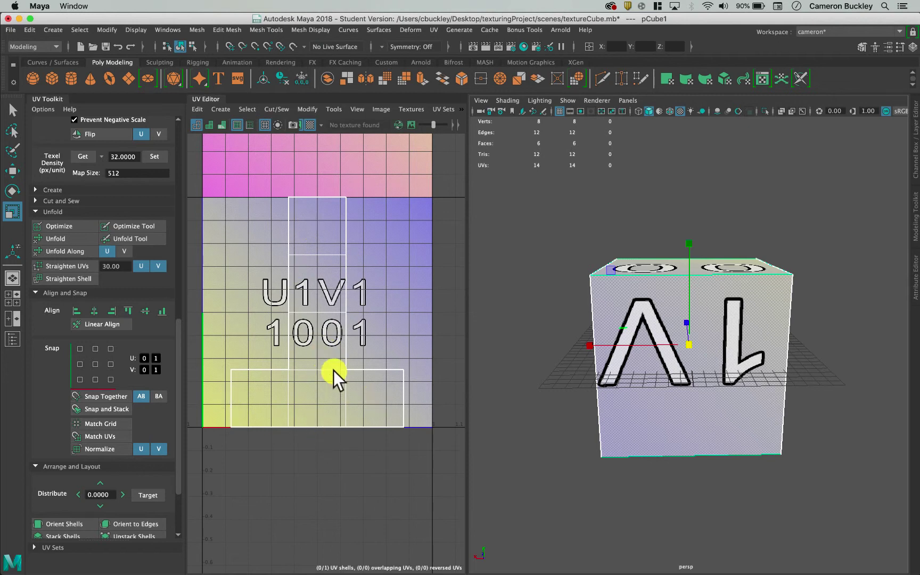
Step: Select the cube in Object Mode, widen the UV Editor panel, and show its Image menu
{"action": "right_click", "coordinate": [313, 306]}
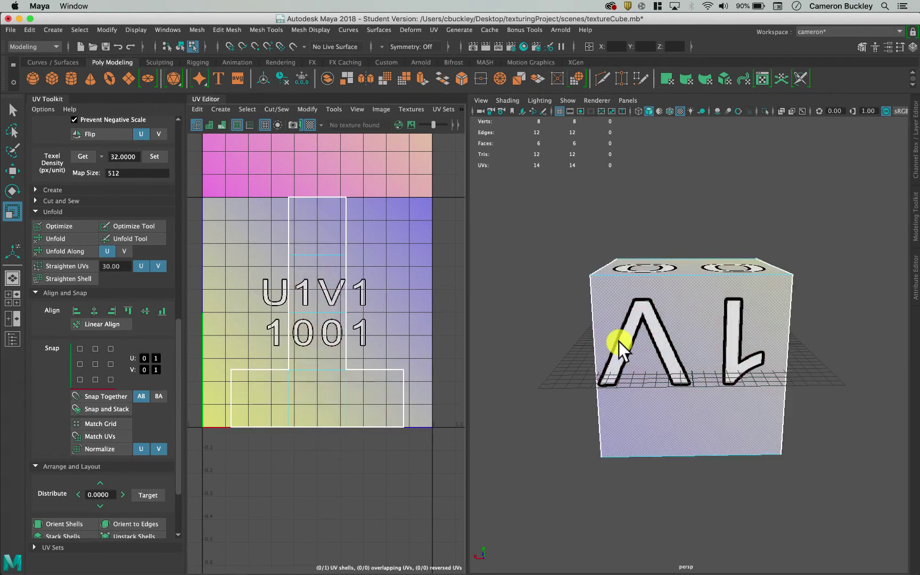
{"action": "right_click", "coordinate": [618, 261]}
{"action": "left_click", "coordinate": [687, 251]}
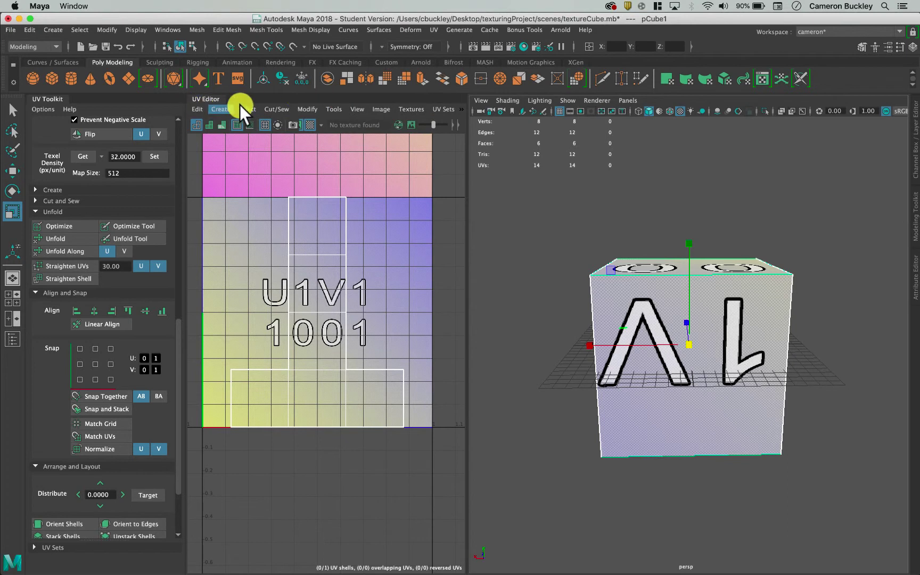
{"action": "left_click_drag", "start_coordinate": [465, 121], "coordinate": [503, 122]}
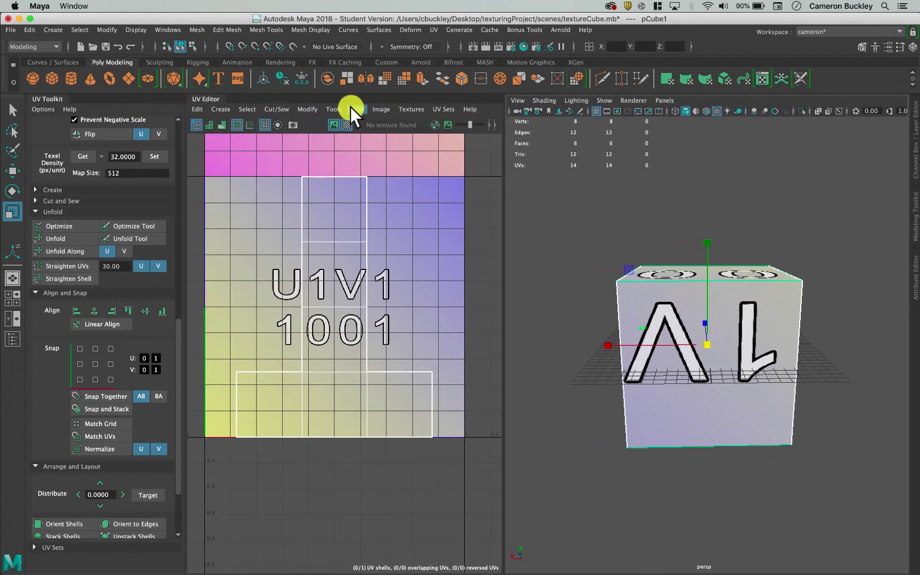
{"action": "left_click", "coordinate": [383, 109]}
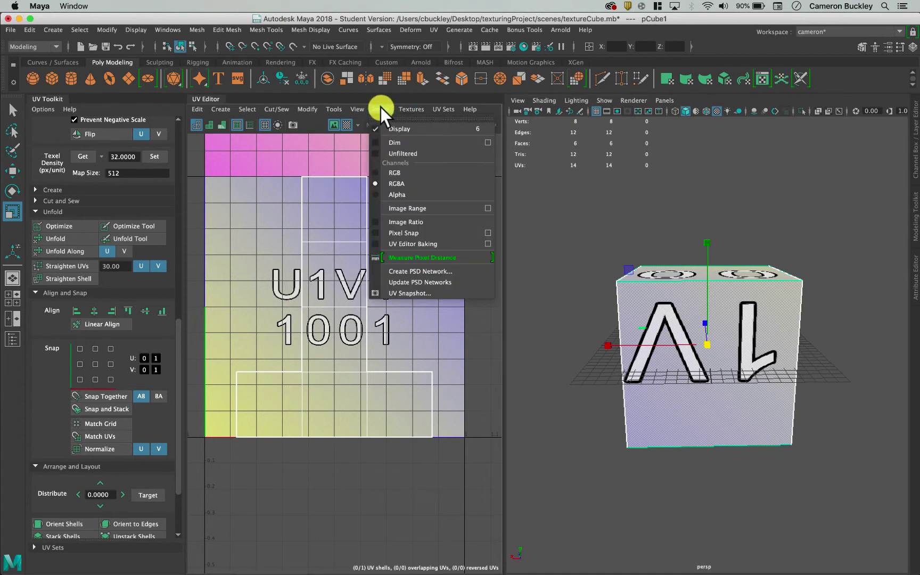
Step: Open the UV Snapshot options and move the window aside so the UVs stay visible
{"action": "left_click", "coordinate": [404, 293]}
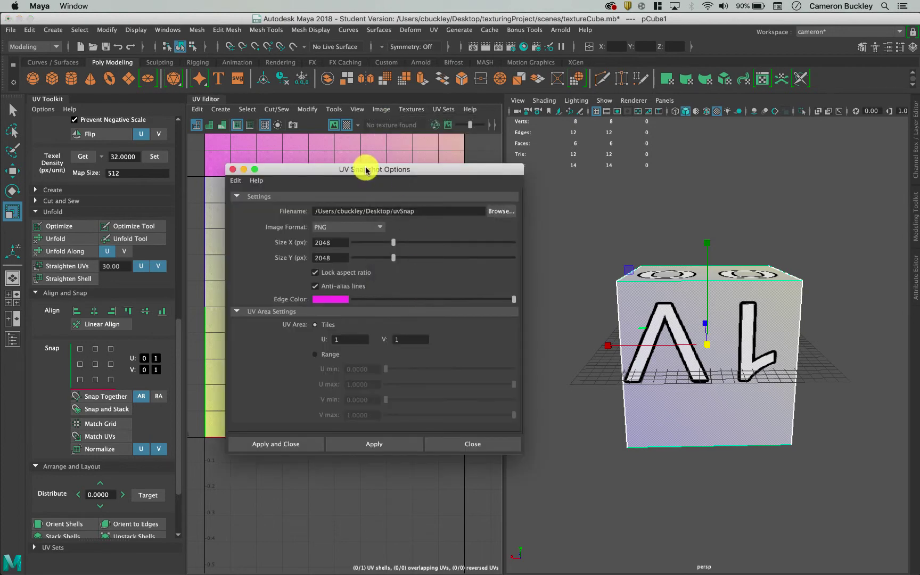
{"action": "left_click_drag", "start_coordinate": [363, 170], "coordinate": [527, 172]}
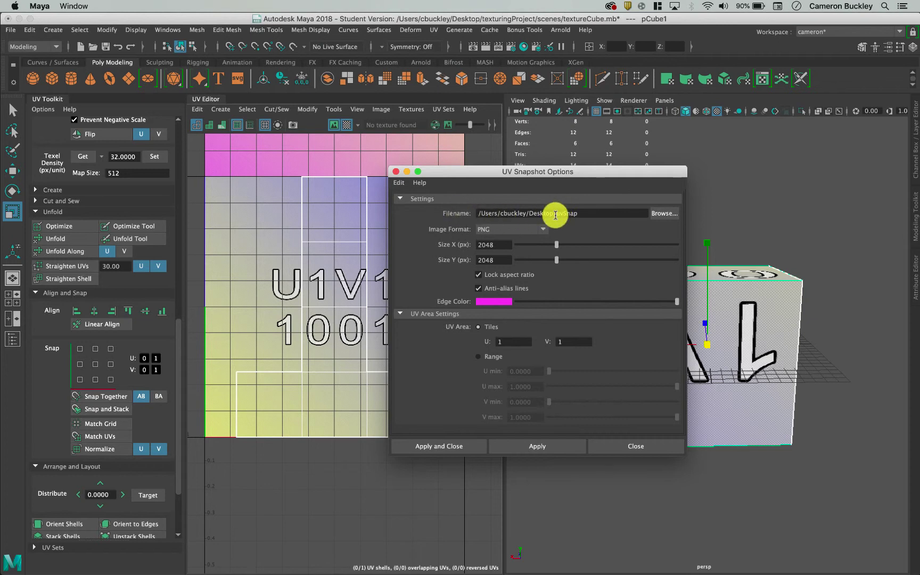
Step: Browse to texturingProject > images and name the snapshot file uvSnapshotForCube
{"action": "left_click", "coordinate": [662, 211]}
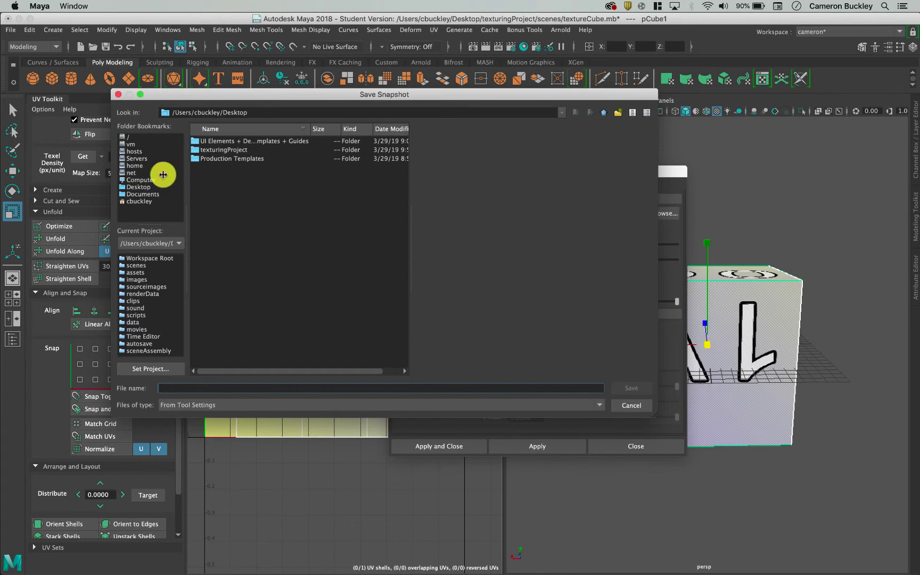
{"action": "double_click", "coordinate": [216, 150]}
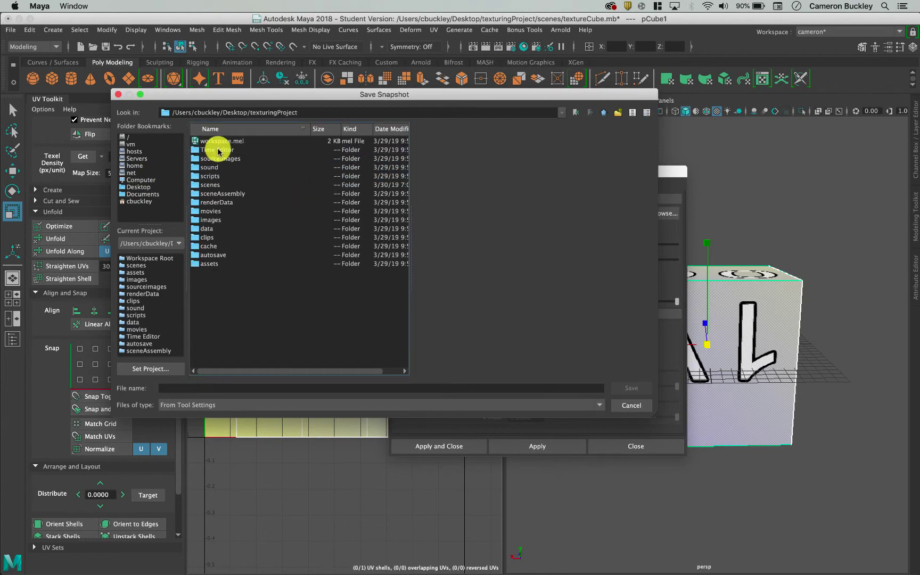
{"action": "double_click", "coordinate": [214, 219]}
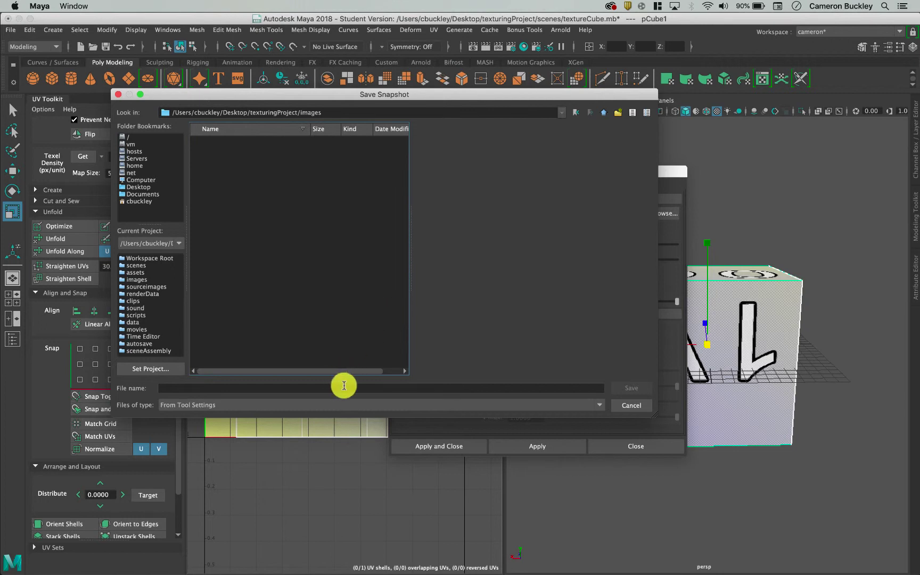
{"action": "left_click", "coordinate": [524, 389]}
{"action": "type", "text": "uv"}
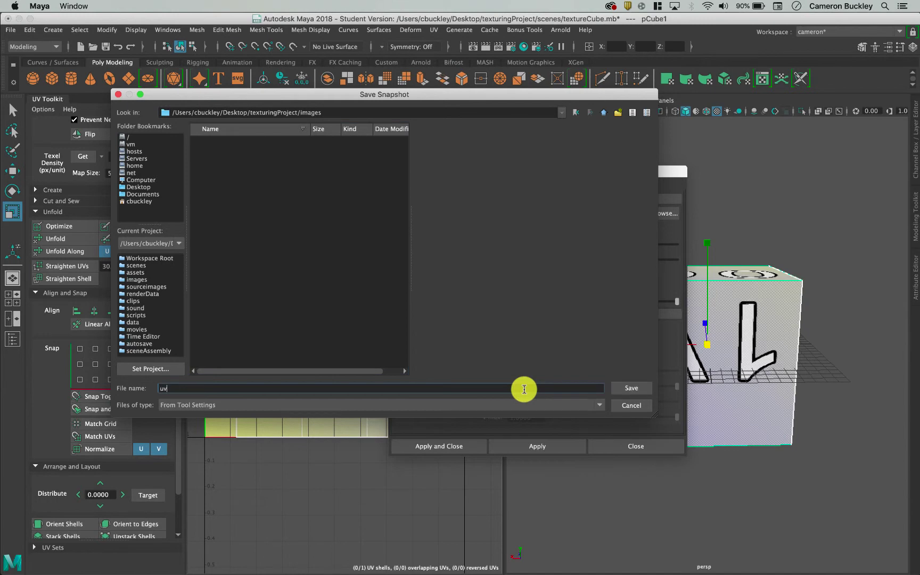
{"action": "type", "text": "SnapshotForCube"}
Step: Confirm the file name and keep the snapshot as a PNG at 2048 size
{"action": "key", "text": "Return"}
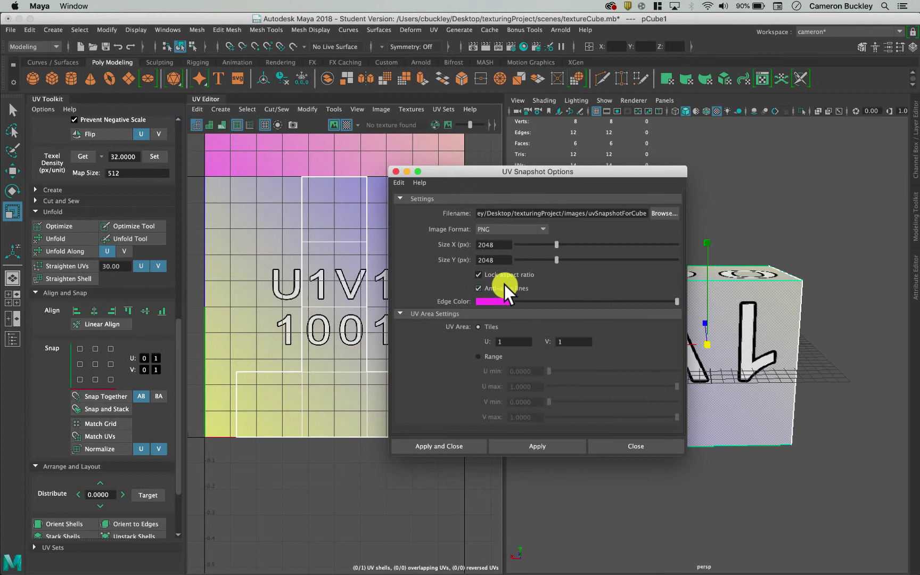
{"action": "left_click", "coordinate": [473, 229]}
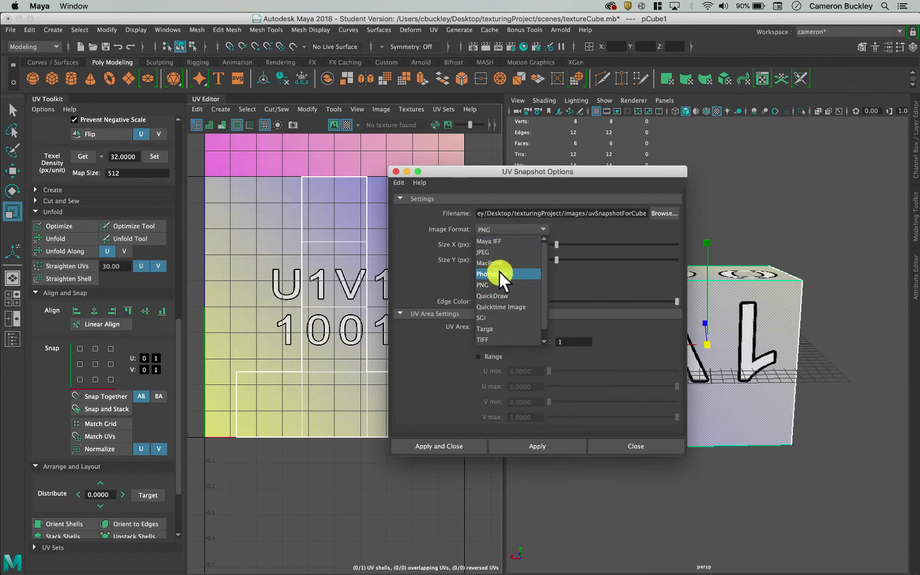
{"action": "left_click", "coordinate": [499, 273]}
{"action": "left_click", "coordinate": [498, 231]}
{"action": "left_click", "coordinate": [497, 284]}
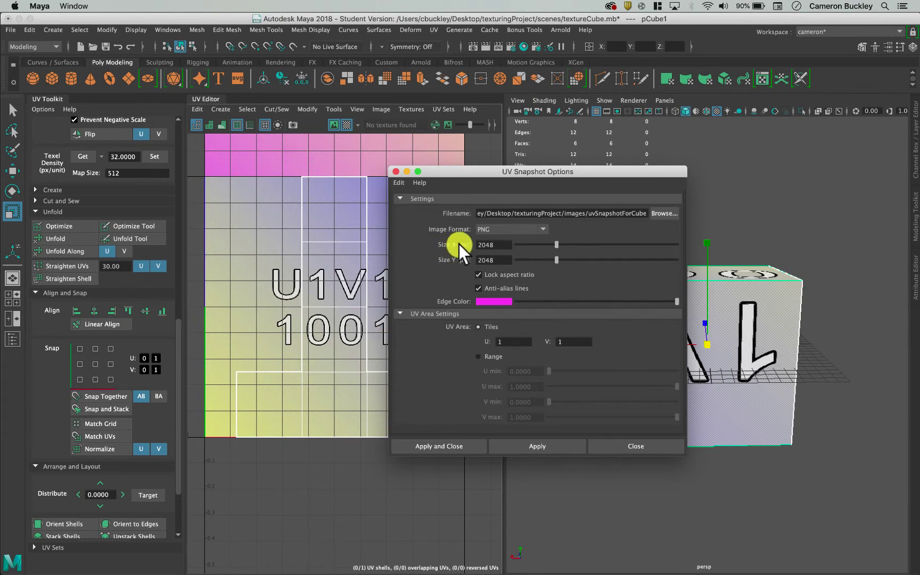
{"action": "double_click", "coordinate": [493, 244]}
Step: Keep the magenta edge colour, collapse UV Area Settings, and write out the snapshot
{"action": "mouse_move", "coordinate": [678, 302]}
{"action": "left_mouse_down"}
{"action": "mouse_move", "coordinate": [590, 303]}
{"action": "mouse_move", "coordinate": [677, 301]}
{"action": "left_mouse_up"}
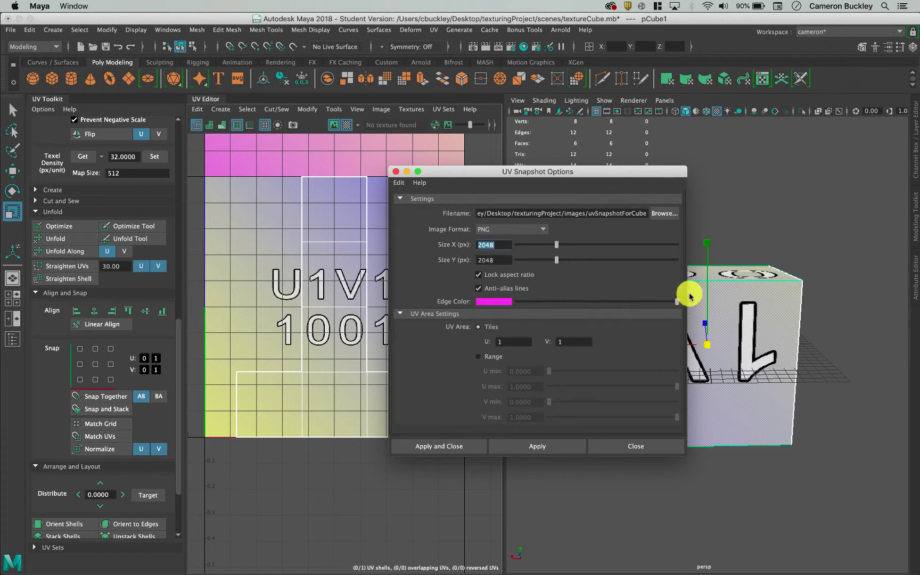
{"action": "left_click", "coordinate": [503, 302]}
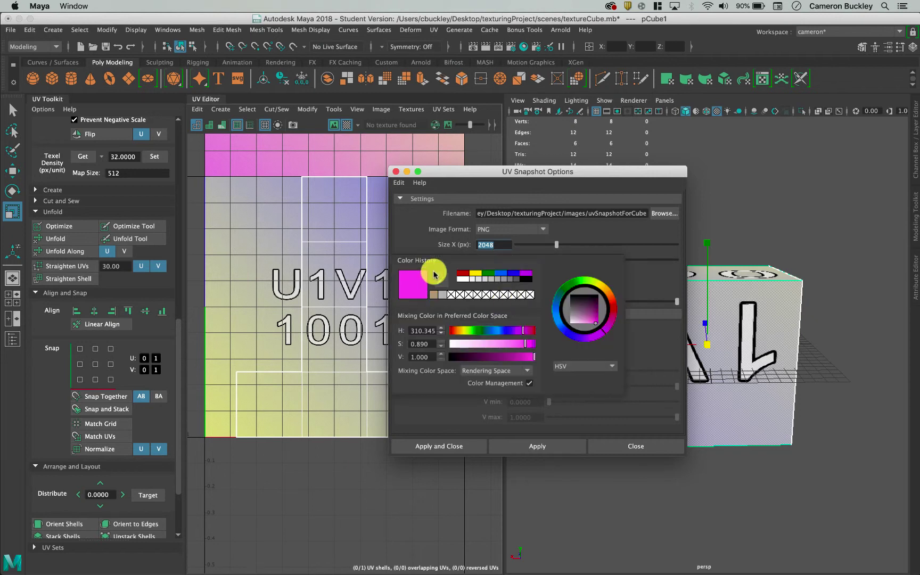
{"action": "left_click", "coordinate": [653, 275]}
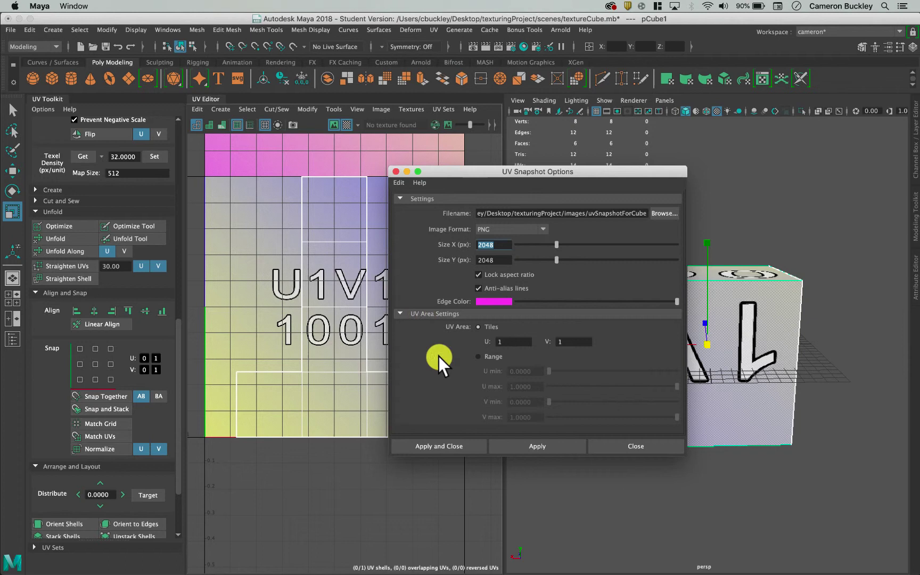
{"action": "left_click", "coordinate": [417, 312]}
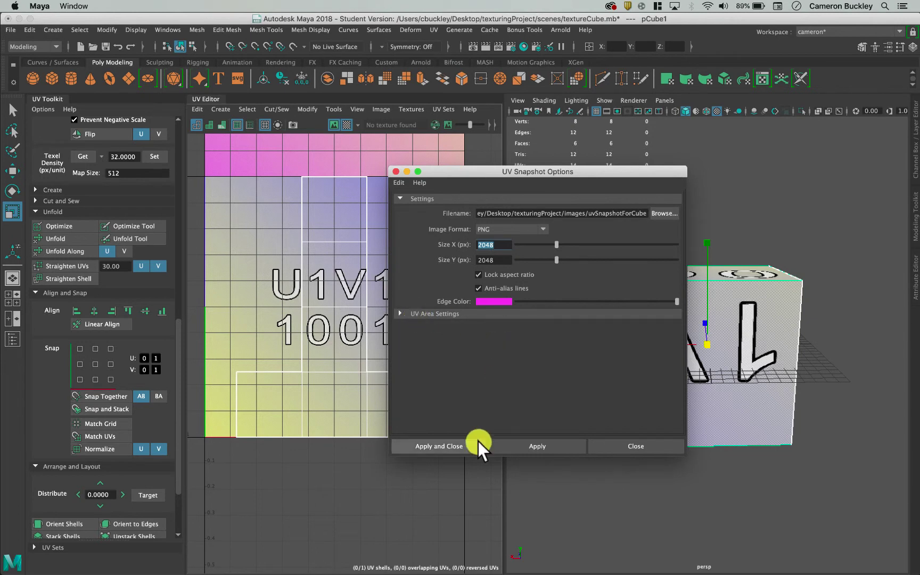
{"action": "left_click", "coordinate": [438, 445]}
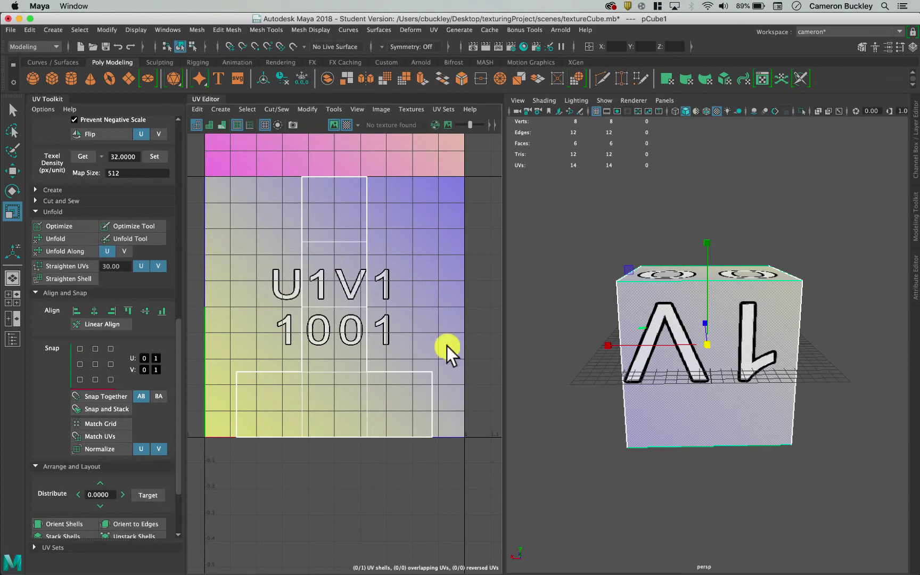
Step: Find uvSnapshotForCube.png in Desktop > texturingProject > images and open it in Photoshop
{"action": "key", "text": "ctrl+Up"}
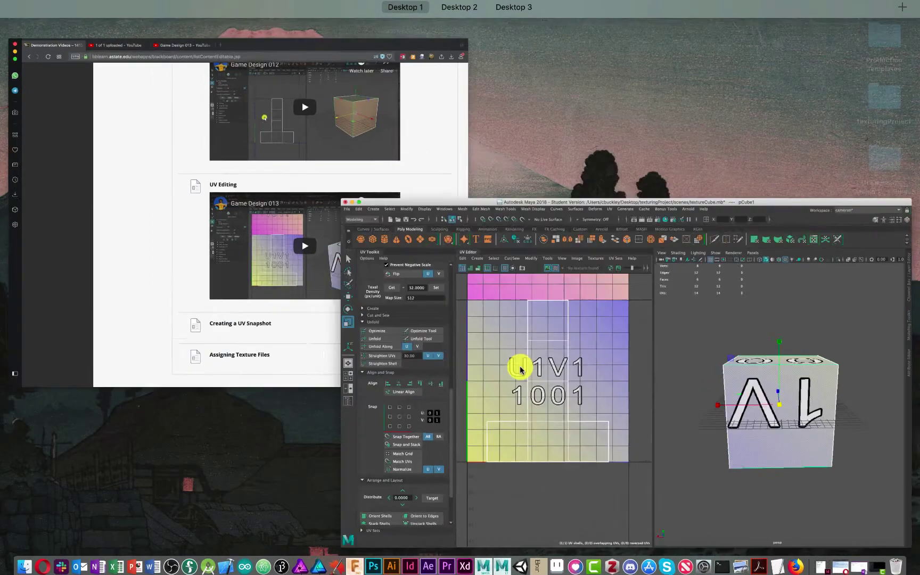
{"action": "left_click", "coordinate": [519, 369]}
{"action": "mouse_move", "coordinate": [330, 573]}
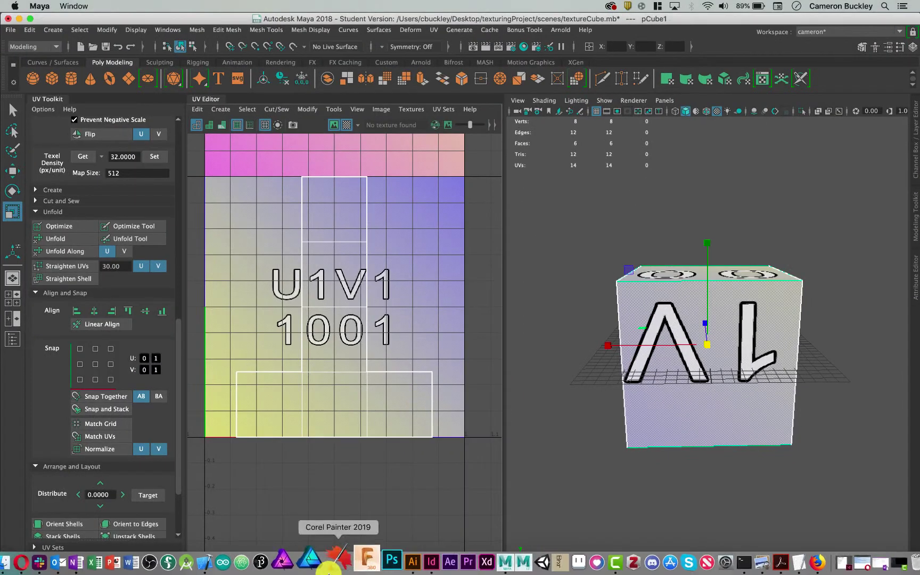
{"action": "left_click", "coordinate": [25, 569]}
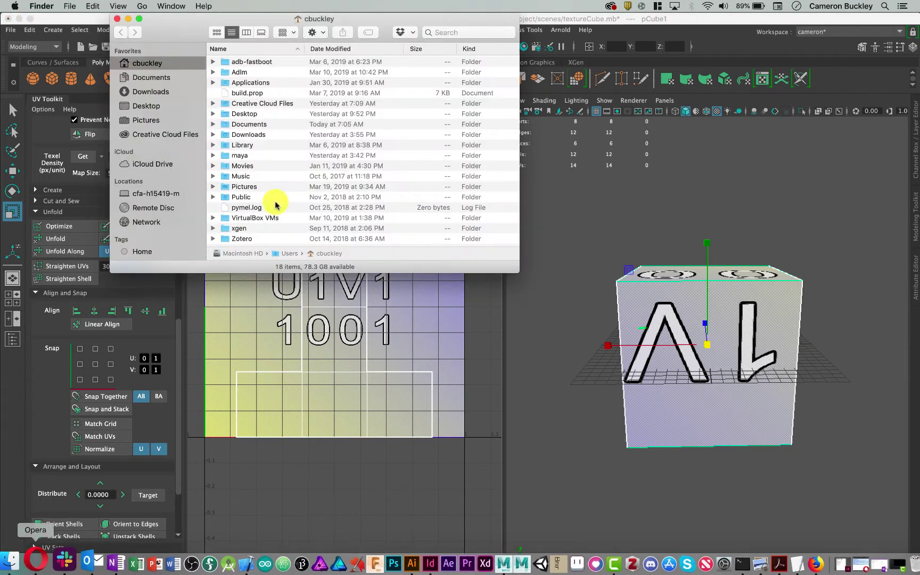
{"action": "left_click", "coordinate": [160, 105]}
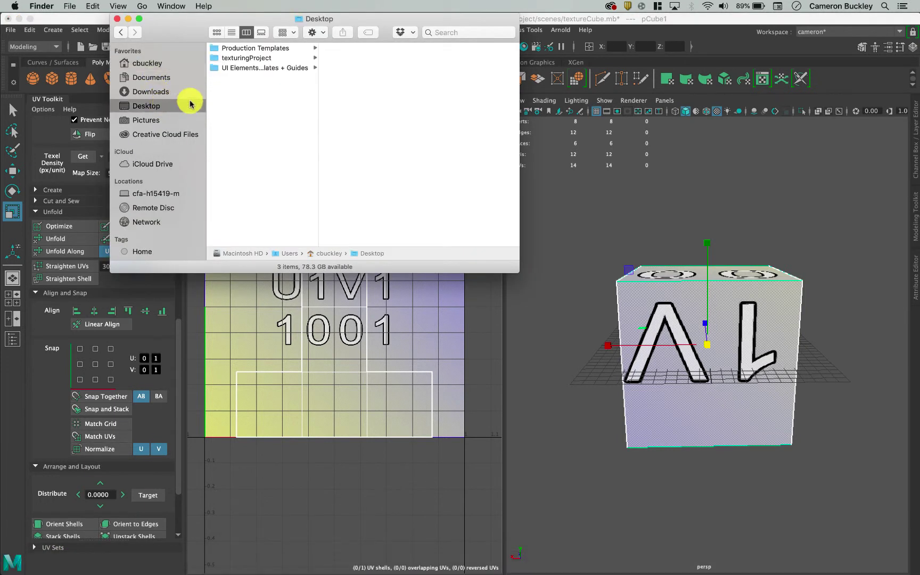
{"action": "left_click", "coordinate": [250, 60]}
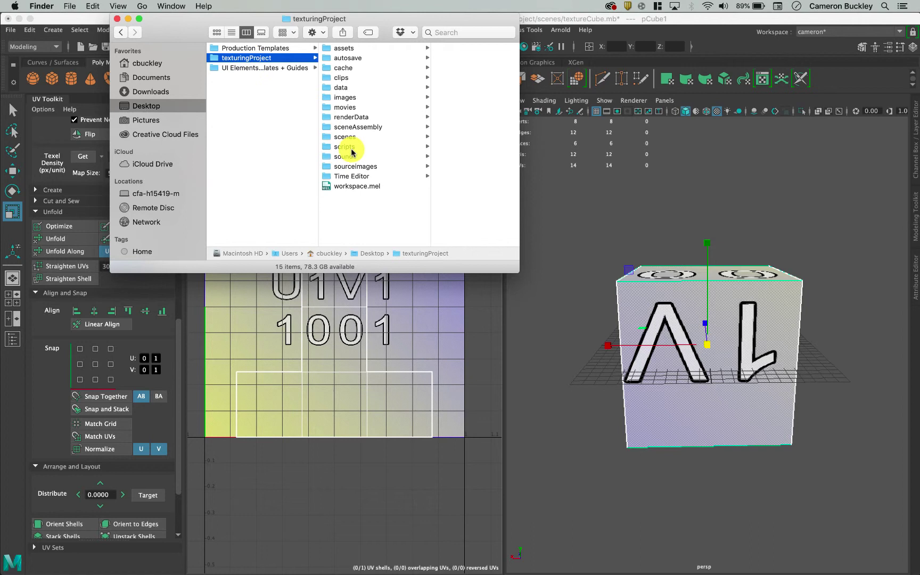
{"action": "left_click", "coordinate": [350, 99]}
{"action": "left_click", "coordinate": [453, 49]}
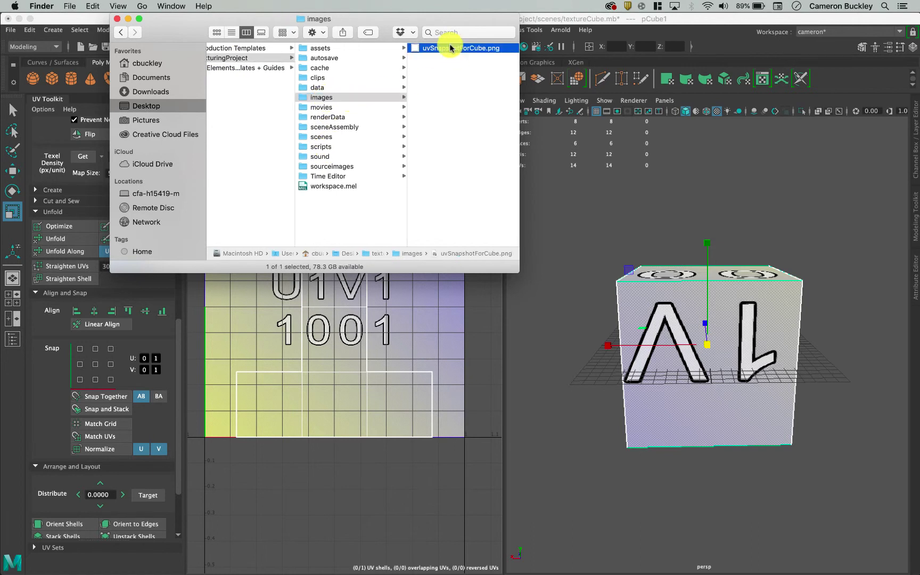
{"action": "double_click", "coordinate": [341, 47]}
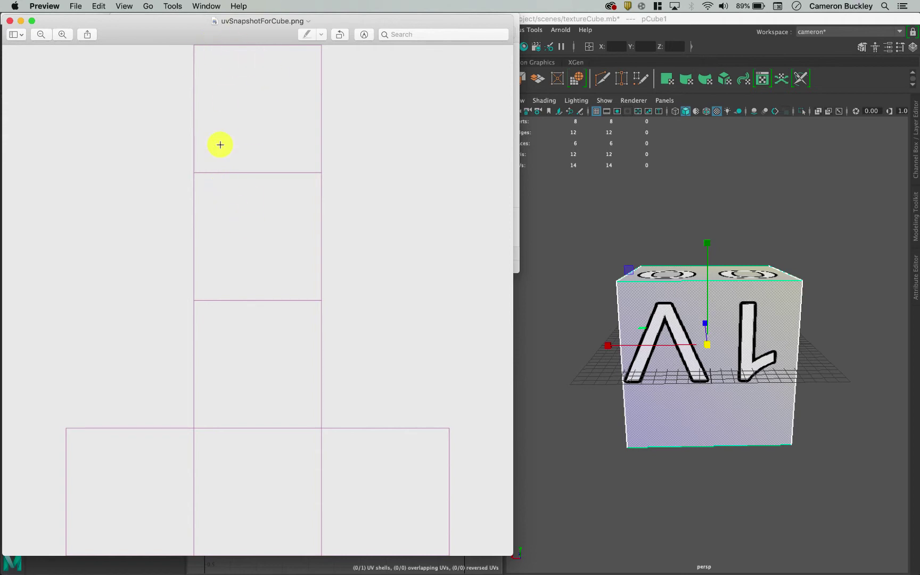
{"action": "left_click", "coordinate": [389, 560]}
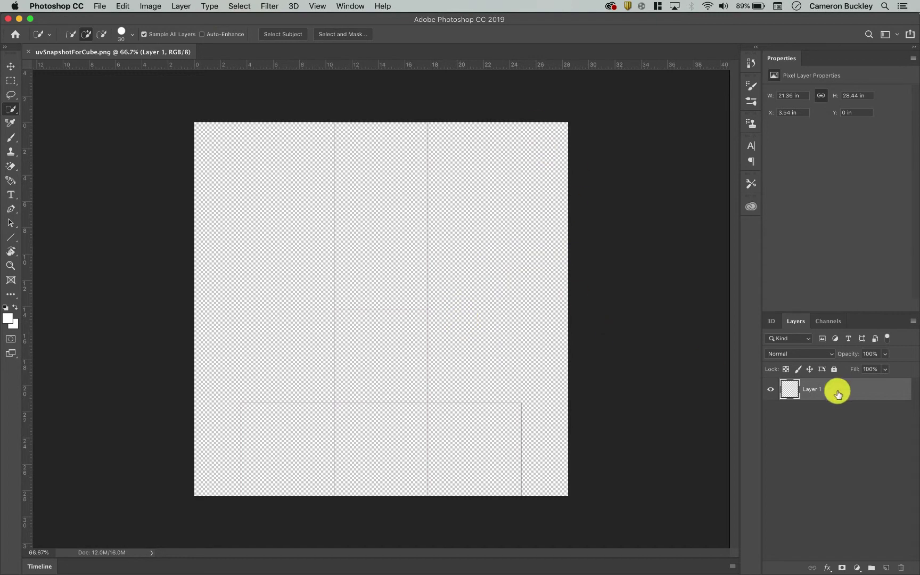
Step: Rename the snapshot layer to UVSnapshot and add a new layer beneath it
{"action": "double_click", "coordinate": [811, 388]}
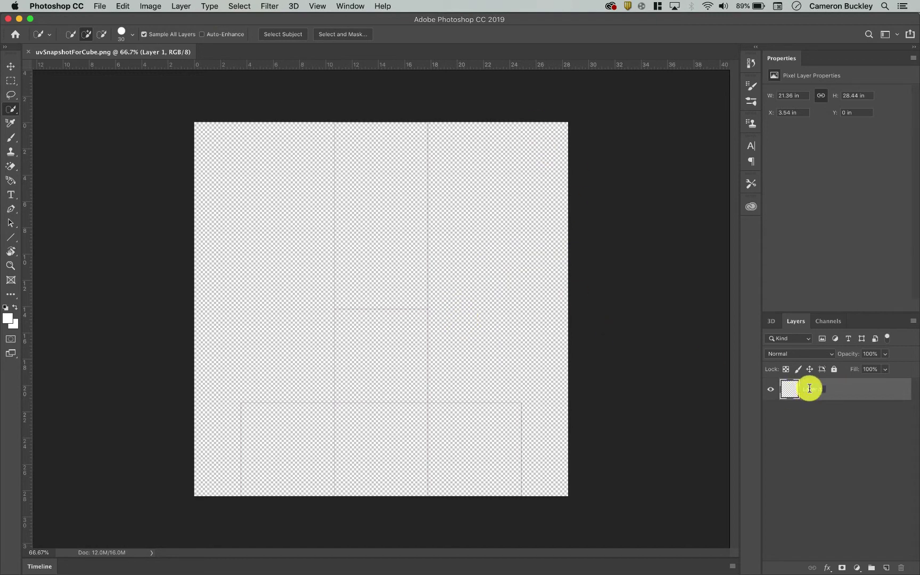
{"action": "type", "text": "UVSnapshot"}
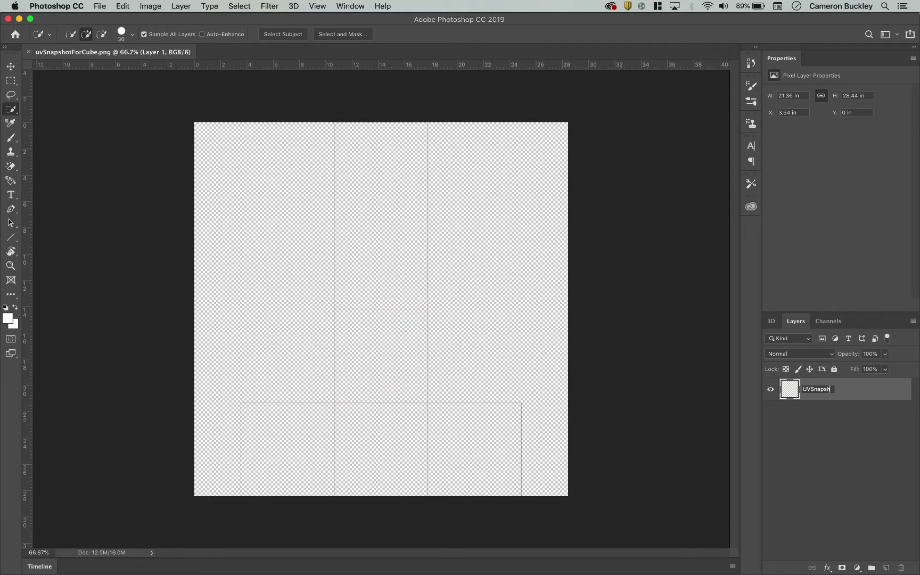
{"action": "key", "text": "Return"}
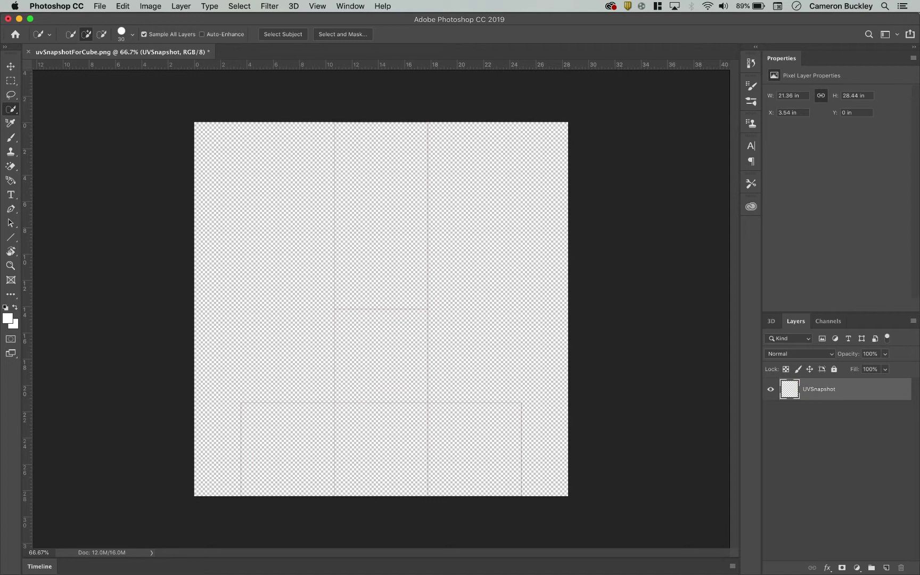
{"action": "left_click", "coordinate": [884, 566]}
{"action": "left_click_drag", "start_coordinate": [815, 382], "coordinate": [824, 430]}
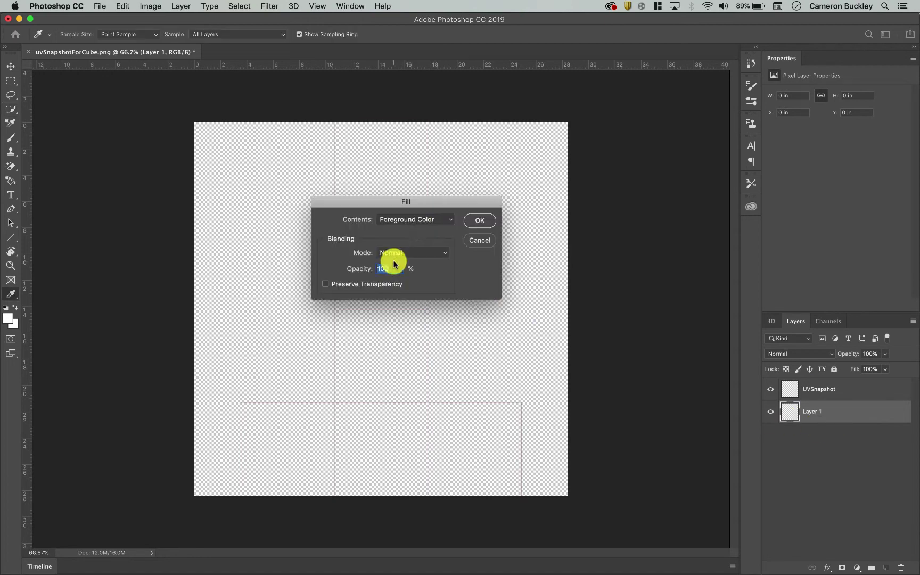
Step: Fill Layer 1 with 50% Gray
{"action": "key", "text": "shift+BackSpace"}
{"action": "left_click", "coordinate": [417, 227]}
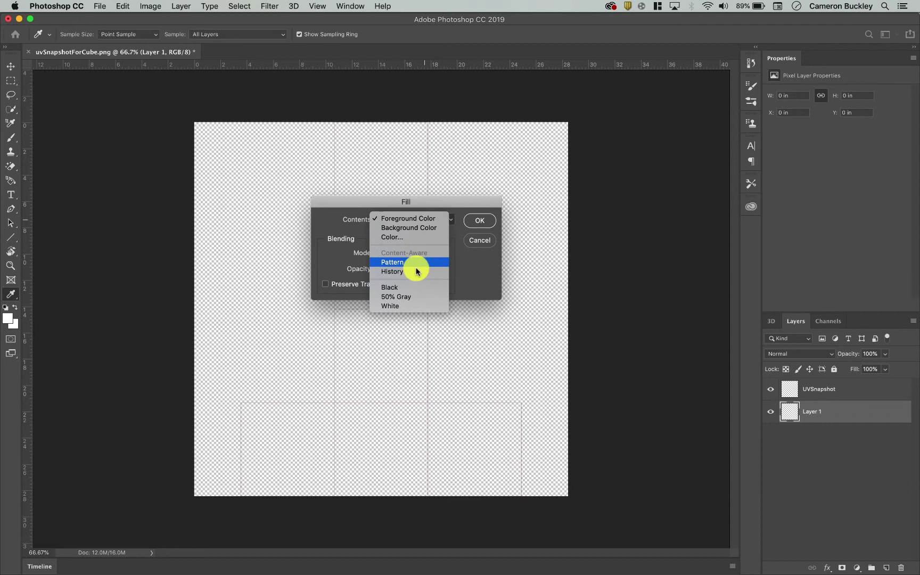
{"action": "left_click", "coordinate": [412, 306]}
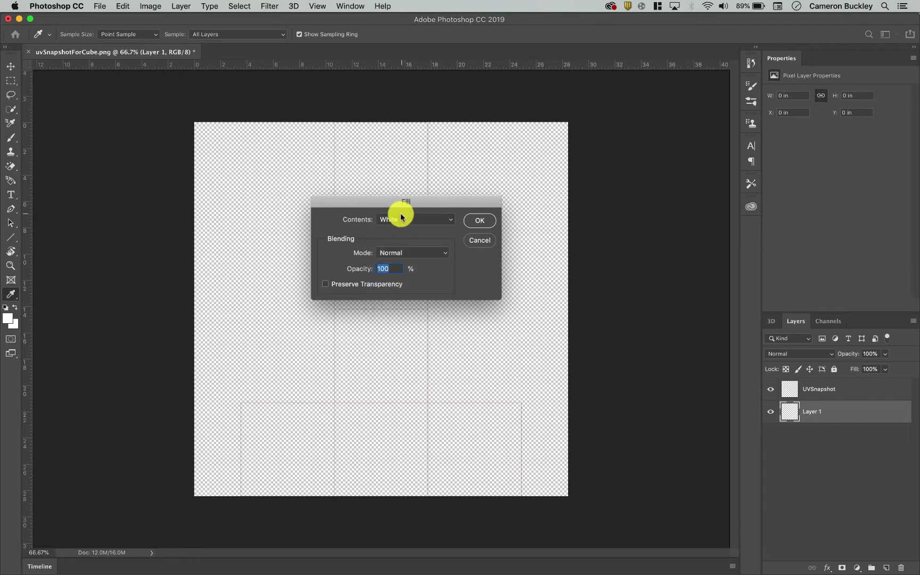
{"action": "left_click", "coordinate": [410, 216]}
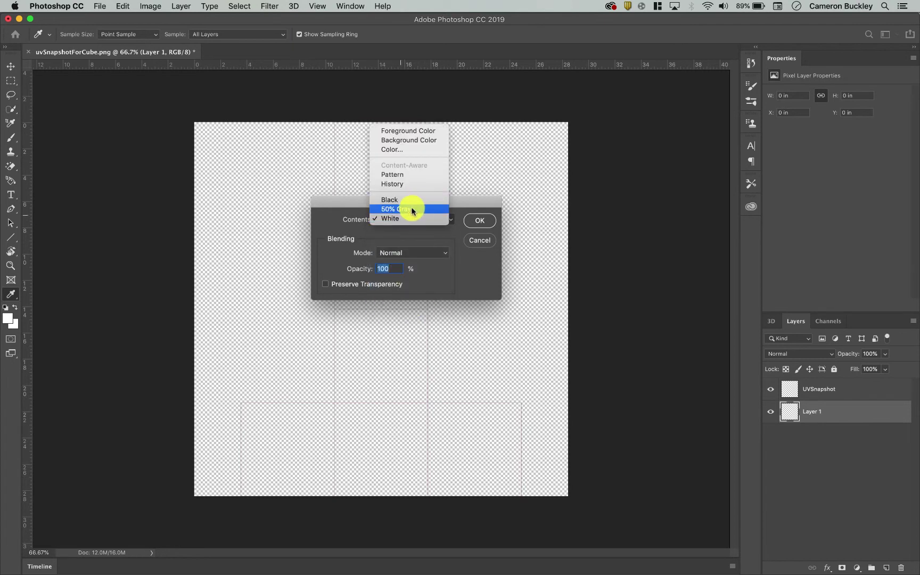
{"action": "left_click", "coordinate": [412, 209]}
{"action": "left_click", "coordinate": [421, 218]}
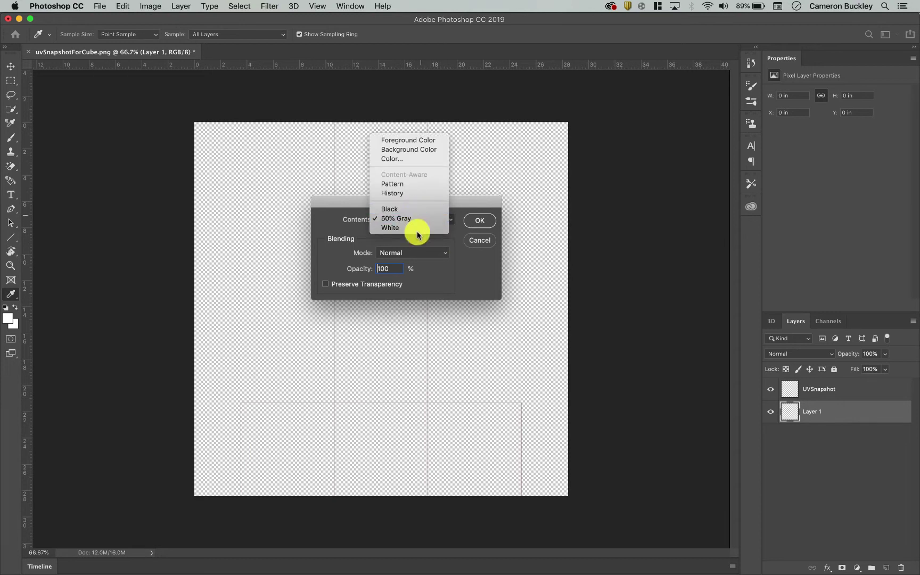
{"action": "left_click", "coordinate": [419, 220]}
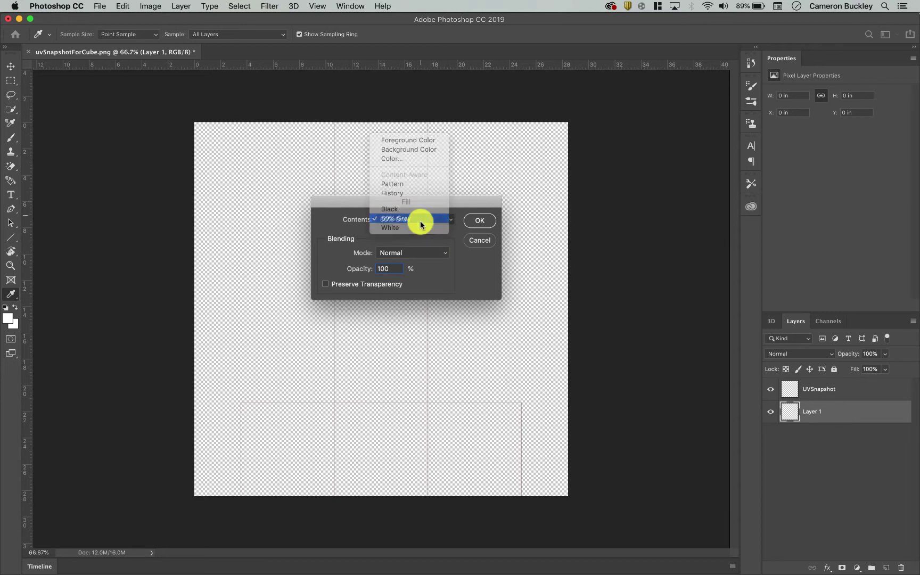
{"action": "left_click", "coordinate": [480, 221]}
{"action": "key", "text": "w"}
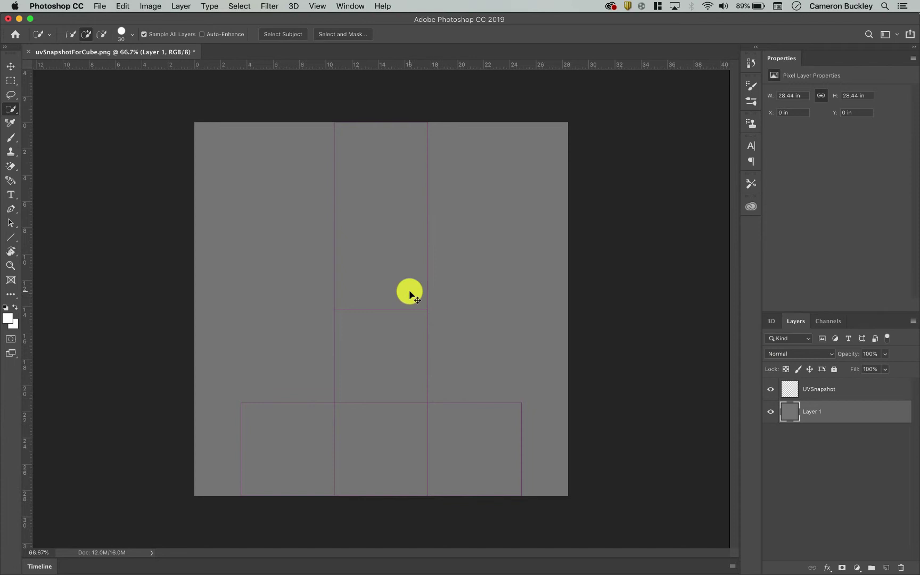
Step: Add a new empty drawing layer above the gray Layer 1, beneath UVSnapshot
{"action": "scroll", "coordinate": [409, 292], "scroll_direction": "up", "scroll_amount": 5}
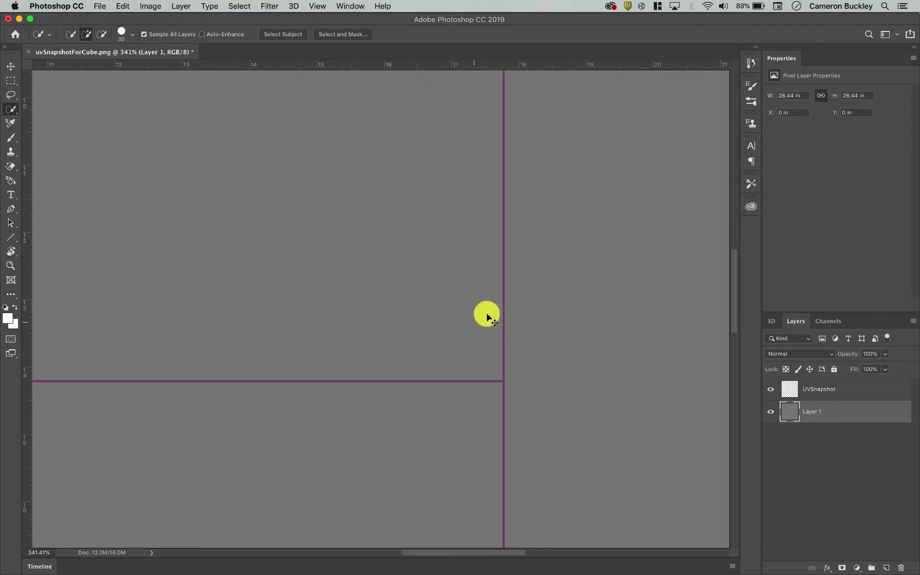
{"action": "scroll", "coordinate": [486, 318], "scroll_direction": "down", "scroll_amount": 8}
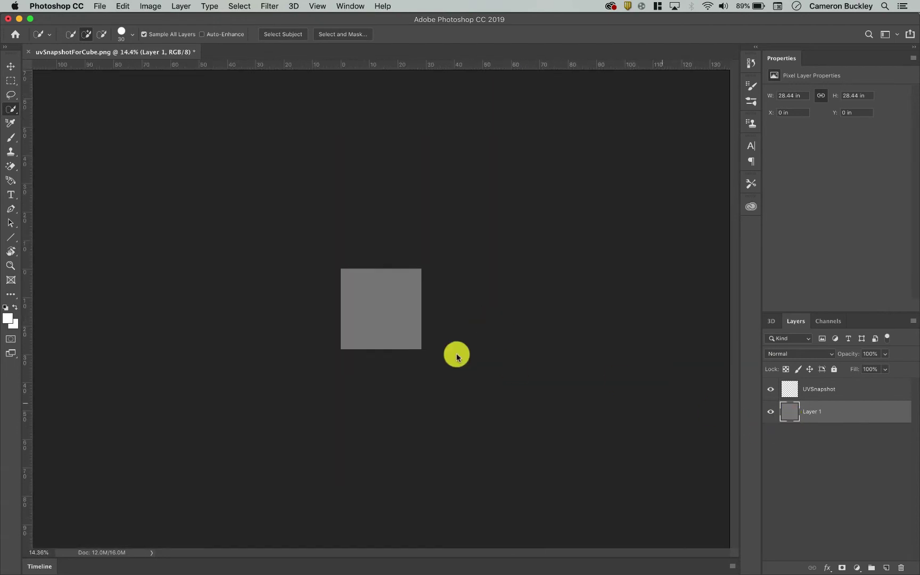
{"action": "scroll", "coordinate": [392, 336], "scroll_direction": "up", "scroll_amount": 4}
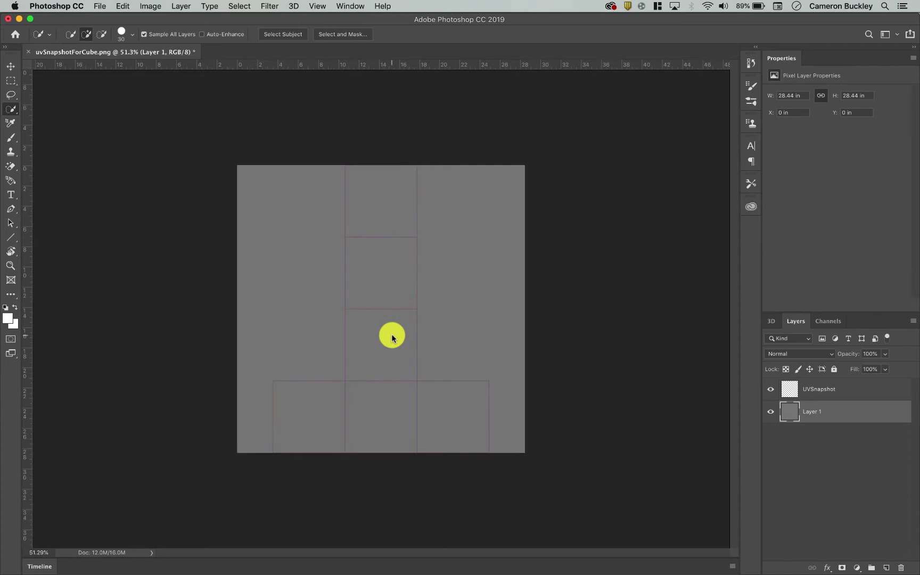
{"action": "scroll", "coordinate": [391, 336], "scroll_direction": "up", "scroll_amount": 1}
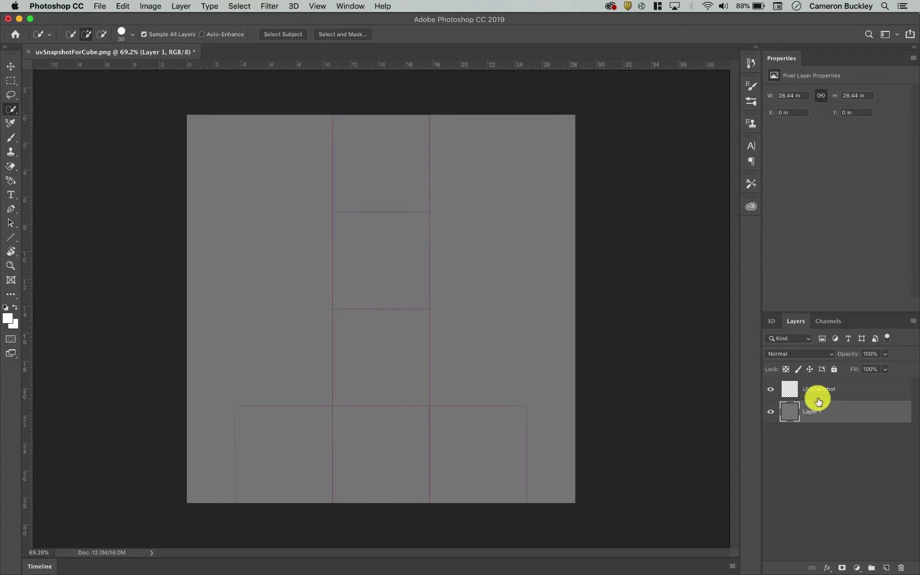
{"action": "left_click", "coordinate": [885, 566]}
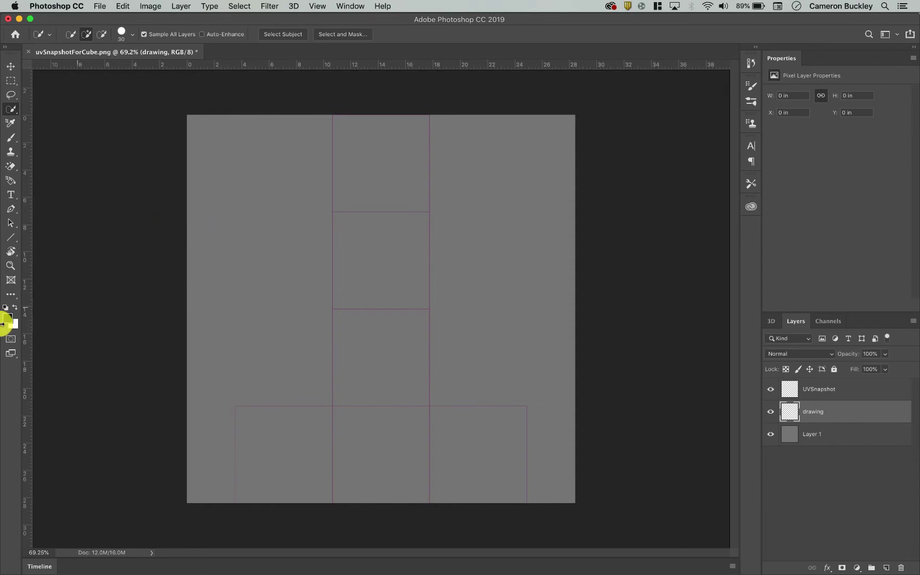
Step: With the Brush, paint a black line down the central faces and a loop across the bottom strip
{"action": "left_click", "coordinate": [11, 138]}
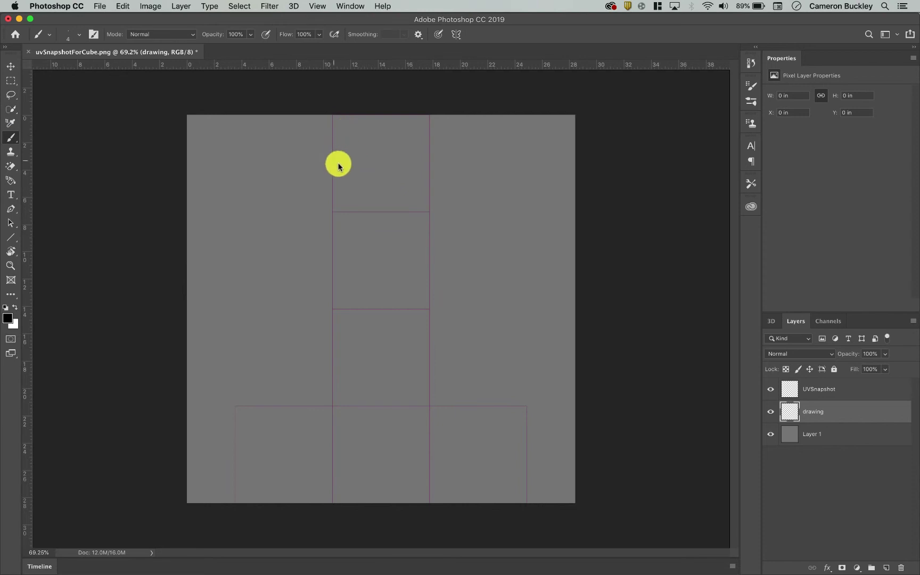
{"action": "mouse_move", "coordinate": [371, 137]}
{"action": "left_mouse_down"}
{"action": "mouse_move", "coordinate": [365, 163]}
{"action": "mouse_move", "coordinate": [393, 169]}
{"action": "mouse_move", "coordinate": [370, 202]}
{"action": "mouse_move", "coordinate": [381, 190]}
{"action": "mouse_move", "coordinate": [406, 197]}
{"action": "mouse_move", "coordinate": [378, 226]}
{"action": "mouse_move", "coordinate": [398, 262]}
{"action": "mouse_move", "coordinate": [365, 278]}
{"action": "mouse_move", "coordinate": [398, 301]}
{"action": "mouse_move", "coordinate": [358, 363]}
{"action": "mouse_move", "coordinate": [410, 393]}
{"action": "mouse_move", "coordinate": [370, 427]}
{"action": "mouse_move", "coordinate": [392, 471]}
{"action": "left_mouse_up"}
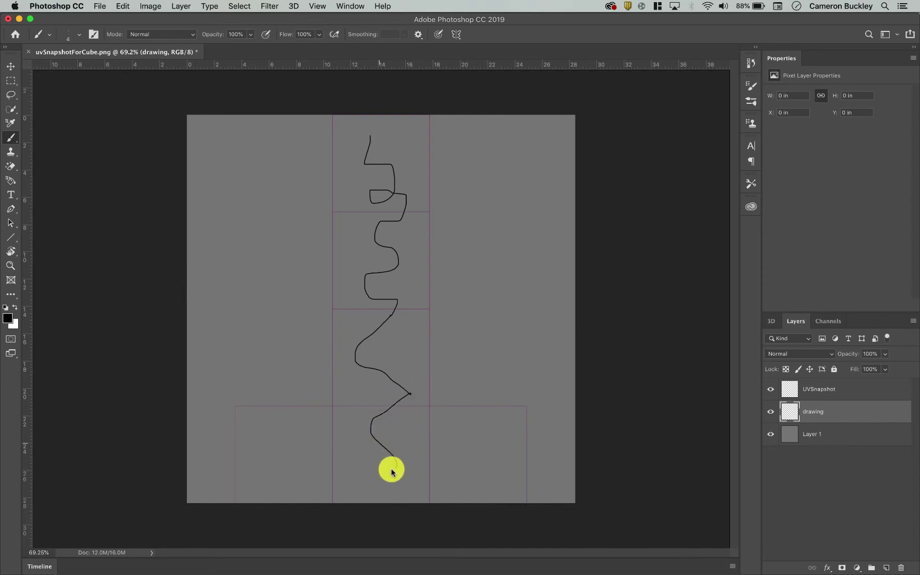
{"action": "mouse_move", "coordinate": [249, 436]}
{"action": "left_mouse_down"}
{"action": "mouse_move", "coordinate": [266, 455]}
{"action": "mouse_move", "coordinate": [322, 440]}
{"action": "mouse_move", "coordinate": [476, 449]}
{"action": "mouse_move", "coordinate": [493, 462]}
{"action": "mouse_move", "coordinate": [479, 484]}
{"action": "mouse_move", "coordinate": [457, 461]}
{"action": "mouse_move", "coordinate": [399, 469]}
{"action": "mouse_move", "coordinate": [349, 456]}
{"action": "mouse_move", "coordinate": [275, 481]}
{"action": "mouse_move", "coordinate": [258, 454]}
{"action": "mouse_move", "coordinate": [335, 466]}
{"action": "mouse_move", "coordinate": [507, 453]}
{"action": "left_mouse_up"}
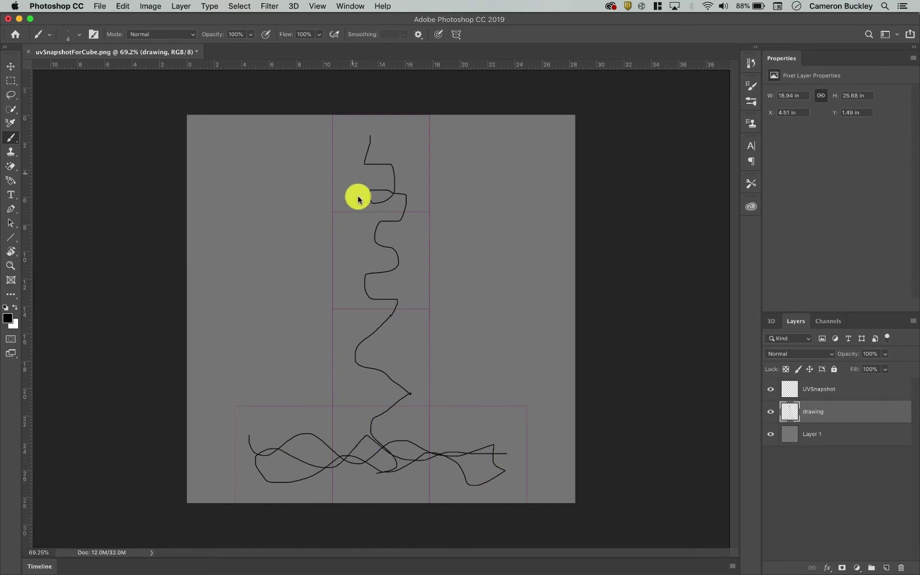
Step: Set the paint colour to red #e33c3c and paint thick red strokes down the centre and bottom strip
{"action": "left_click", "coordinate": [9, 326]}
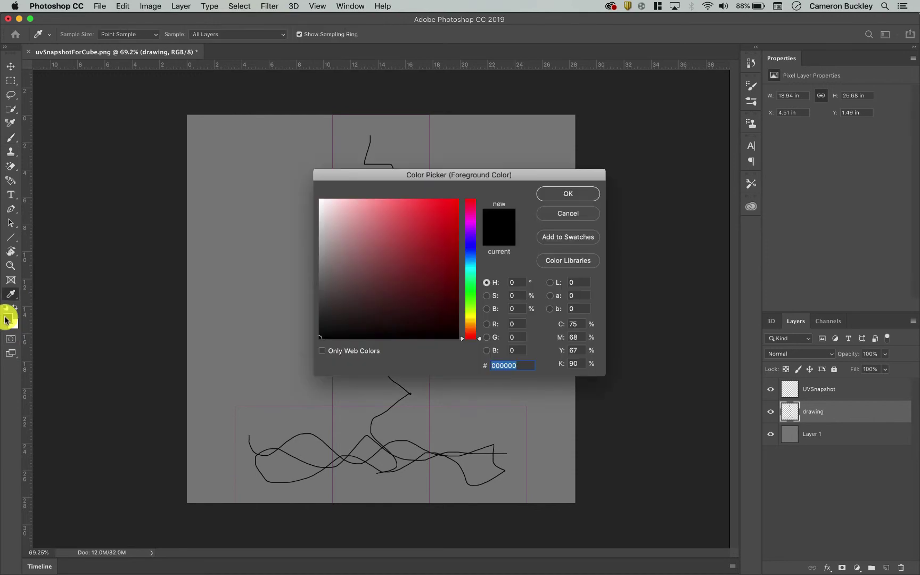
{"action": "left_click", "coordinate": [422, 214]}
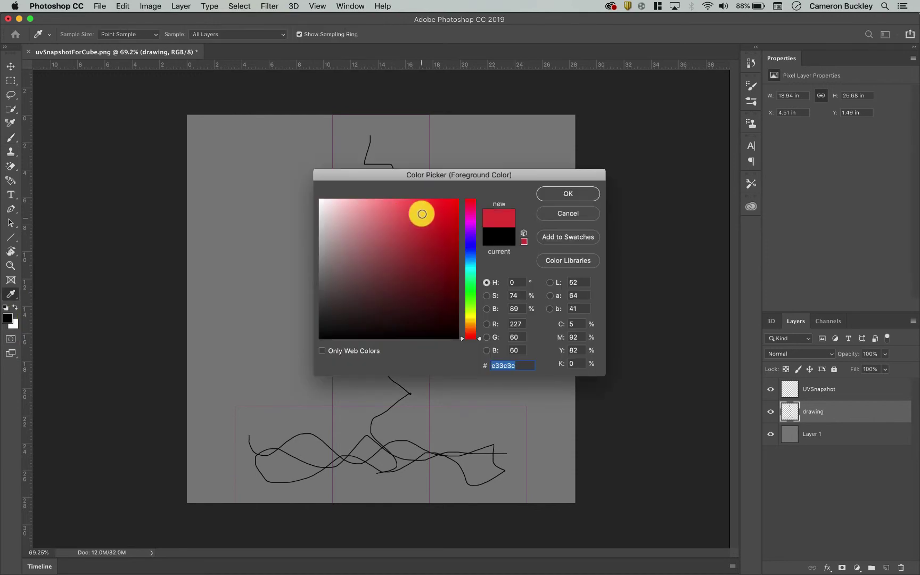
{"action": "left_click", "coordinate": [556, 193]}
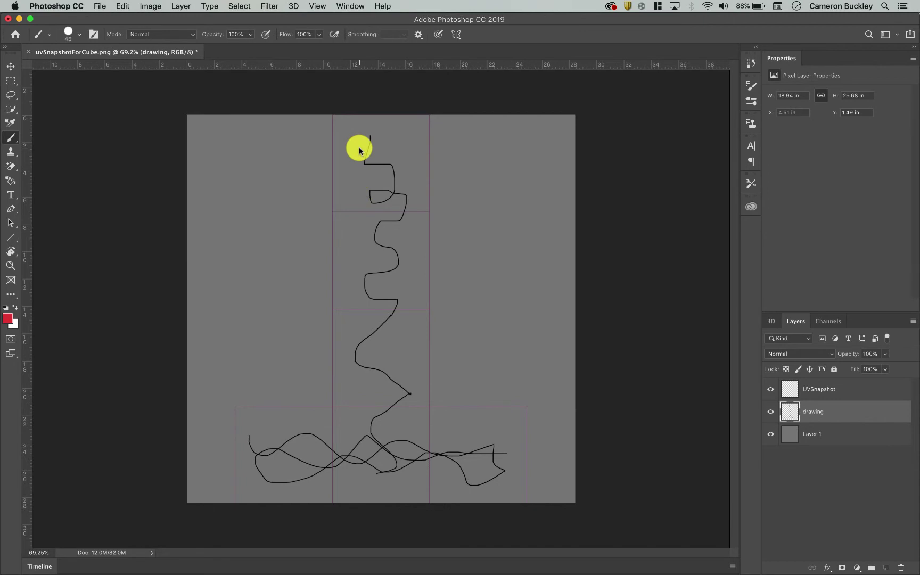
{"action": "mouse_move", "coordinate": [377, 151]}
{"action": "left_mouse_down"}
{"action": "mouse_move", "coordinate": [380, 194]}
{"action": "mouse_move", "coordinate": [346, 273]}
{"action": "mouse_move", "coordinate": [373, 309]}
{"action": "mouse_move", "coordinate": [371, 376]}
{"action": "mouse_move", "coordinate": [389, 399]}
{"action": "mouse_move", "coordinate": [367, 464]}
{"action": "left_mouse_up"}
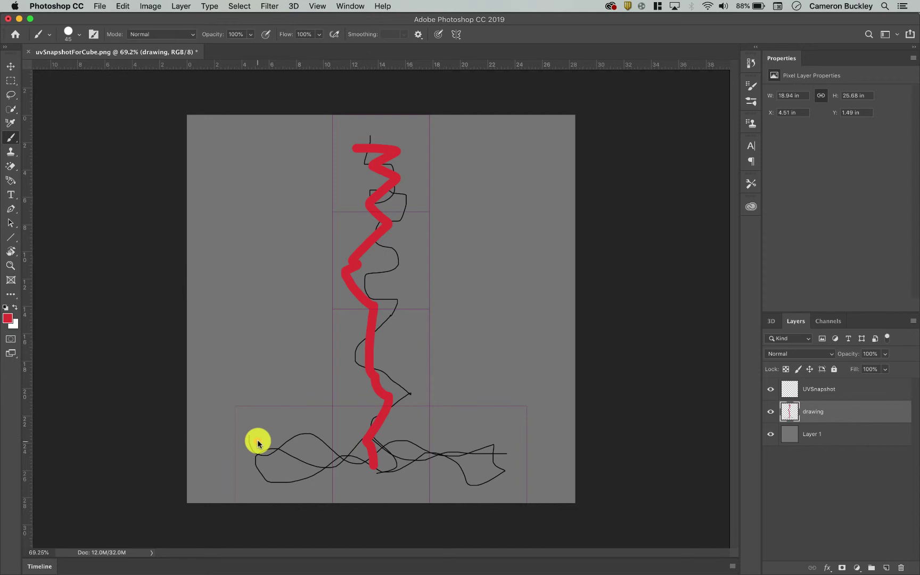
{"action": "mouse_move", "coordinate": [255, 439]}
{"action": "left_mouse_down"}
{"action": "mouse_move", "coordinate": [273, 453]}
{"action": "mouse_move", "coordinate": [491, 463]}
{"action": "left_mouse_up"}
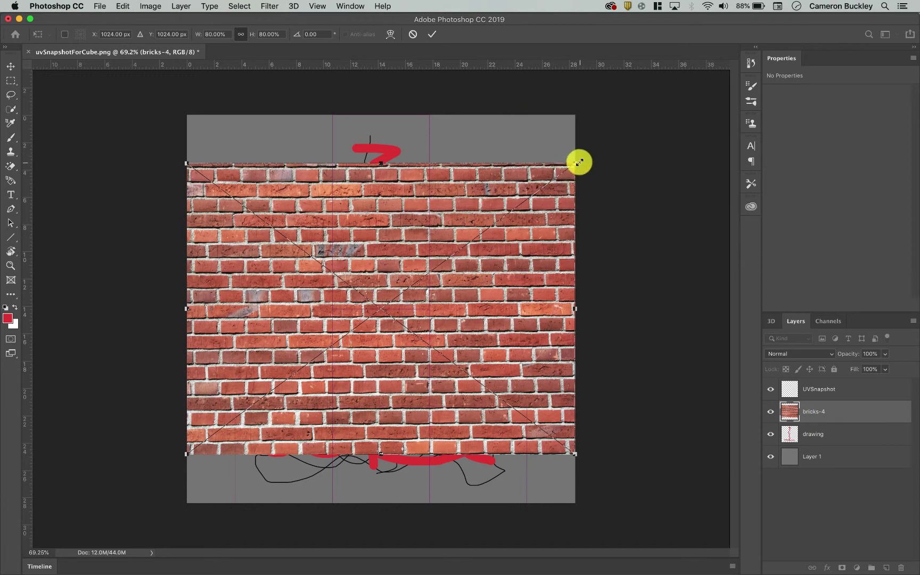
Step: Scale bricks-4 into a small bottom-left block reaching the red stroke and commit the transform
{"action": "left_click_drag", "start_coordinate": [579, 162], "coordinate": [305, 324]}
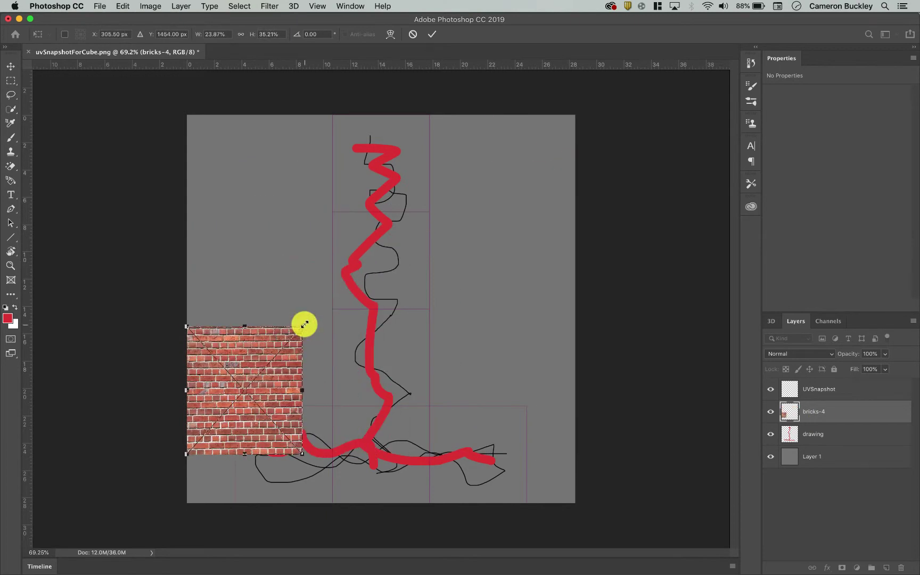
{"action": "left_click_drag", "start_coordinate": [265, 409], "coordinate": [302, 457]}
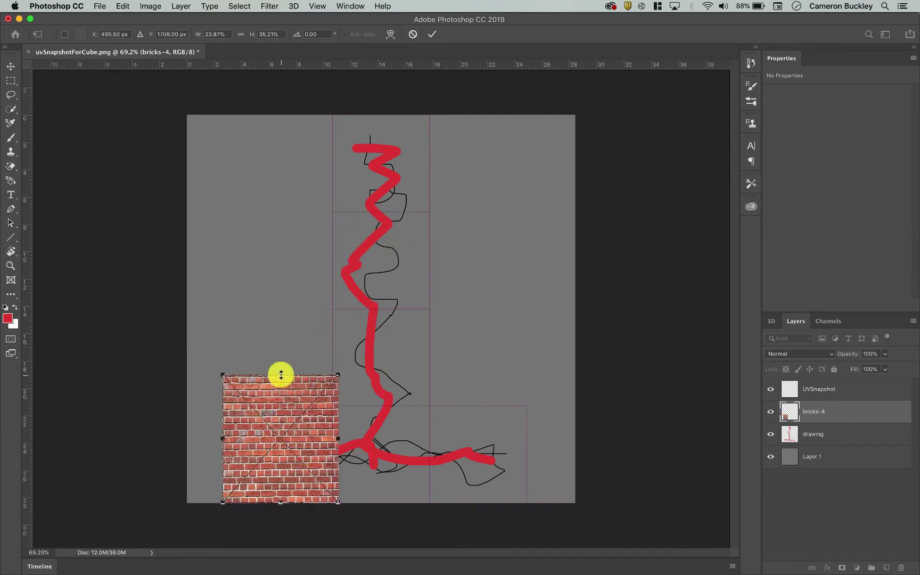
{"action": "left_click_drag", "start_coordinate": [281, 375], "coordinate": [281, 409]}
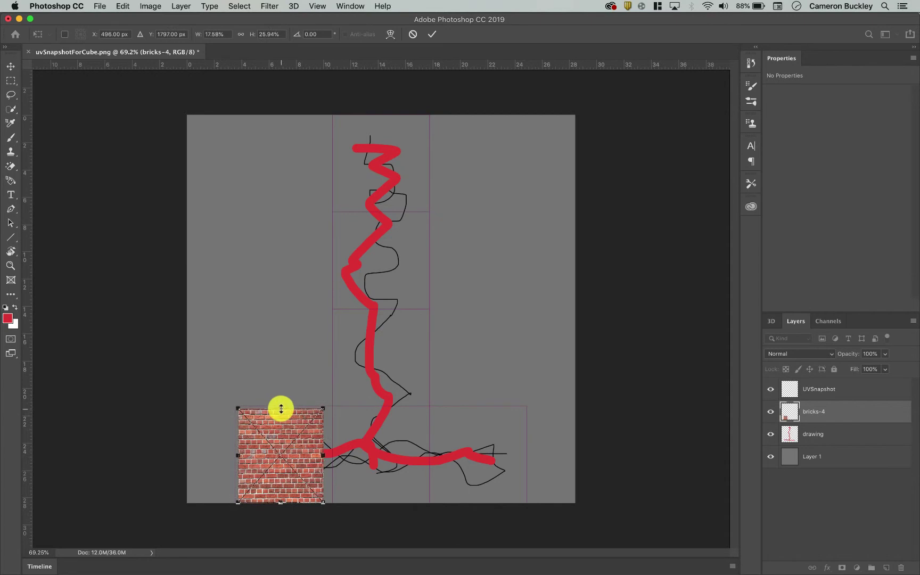
{"action": "left_click_drag", "start_coordinate": [322, 458], "coordinate": [362, 459]}
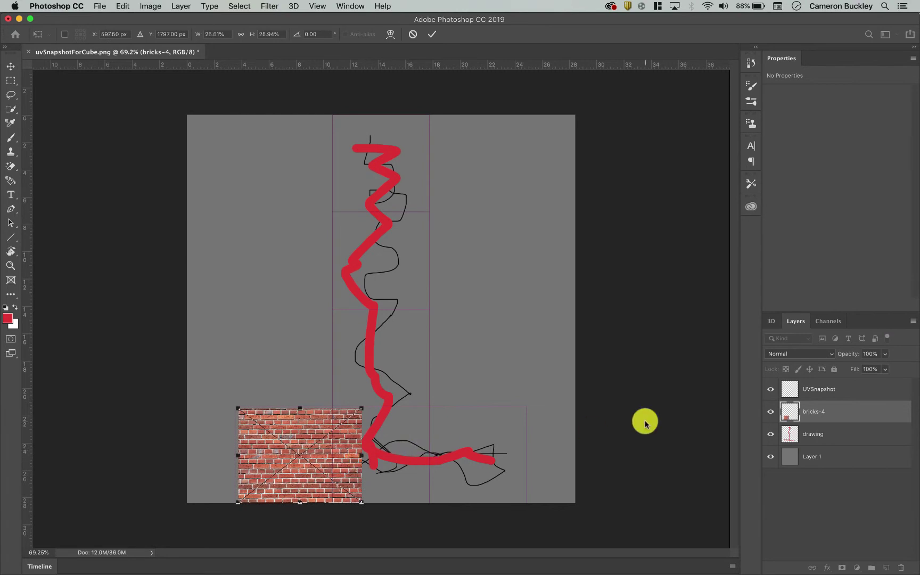
{"action": "key", "text": "Return"}
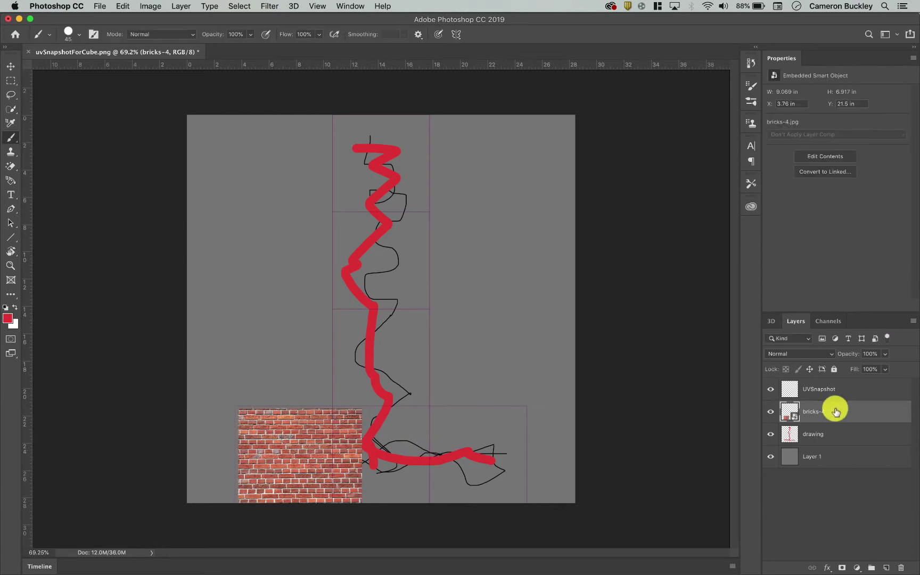
Step: Duplicate the bricks-4 layer into three copies and tile them across the canvas's bottom strip
{"action": "key", "text": "super+j"}
{"action": "key", "text": "v"}
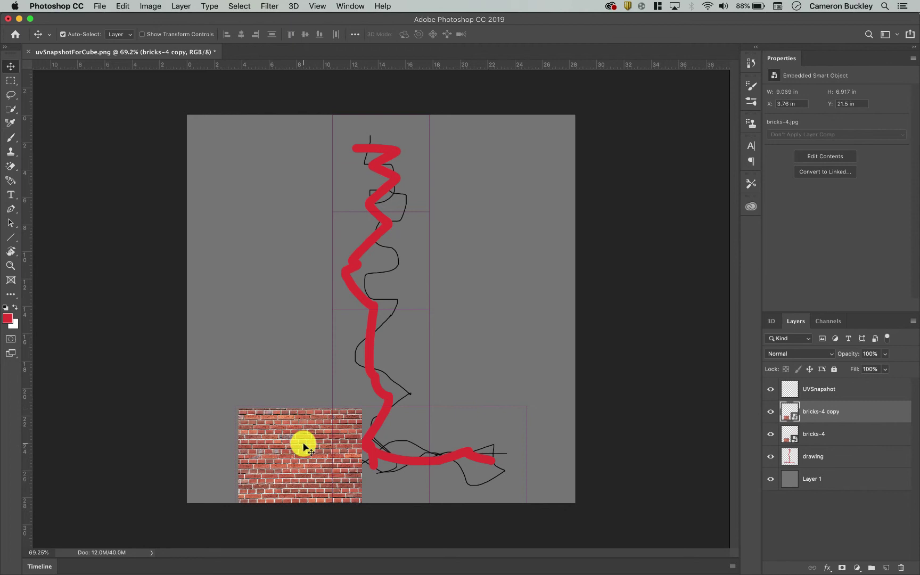
{"action": "left_click_drag", "start_coordinate": [311, 447], "coordinate": [424, 444]}
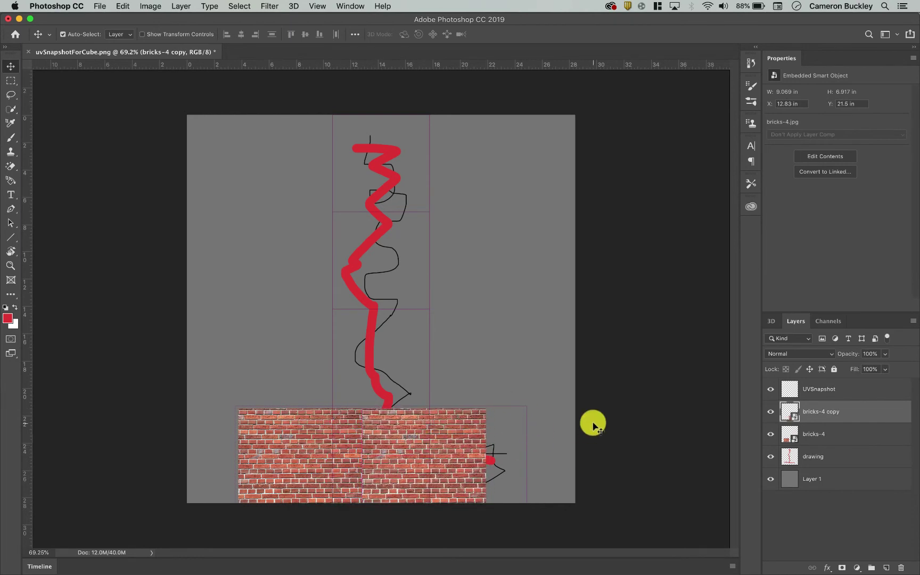
{"action": "key", "text": "super"}
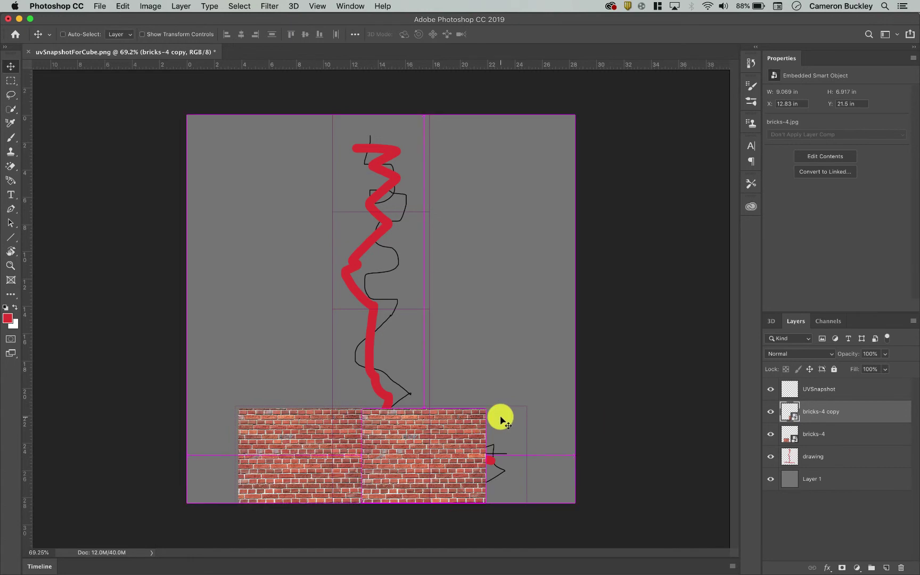
{"action": "left_click_drag", "start_coordinate": [421, 438], "coordinate": [542, 441]}
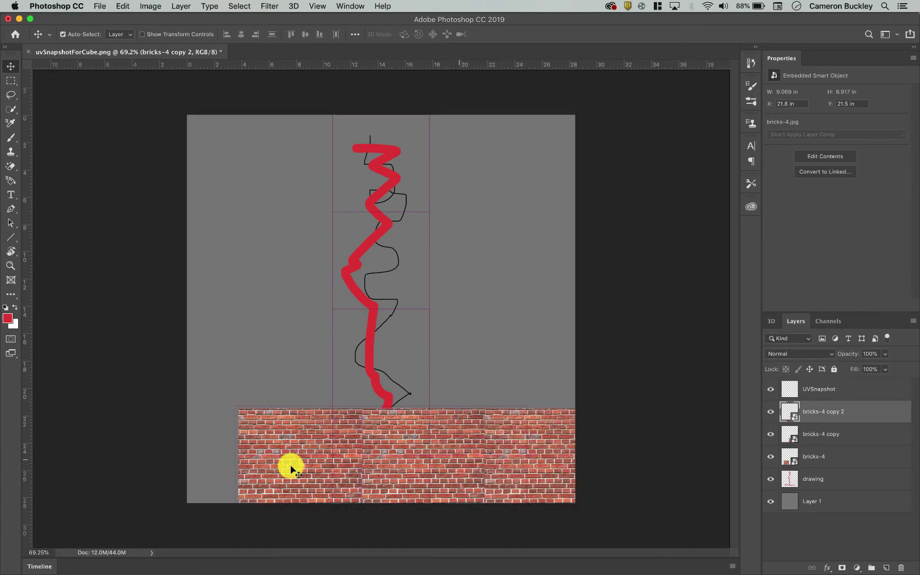
{"action": "left_click_drag", "start_coordinate": [513, 476], "coordinate": [146, 474]}
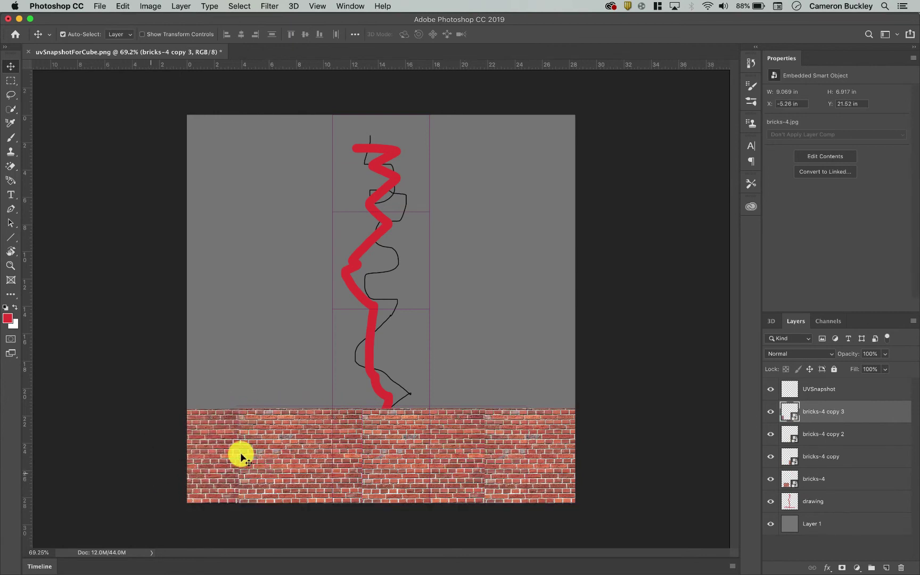
{"action": "left_click", "coordinate": [552, 433]}
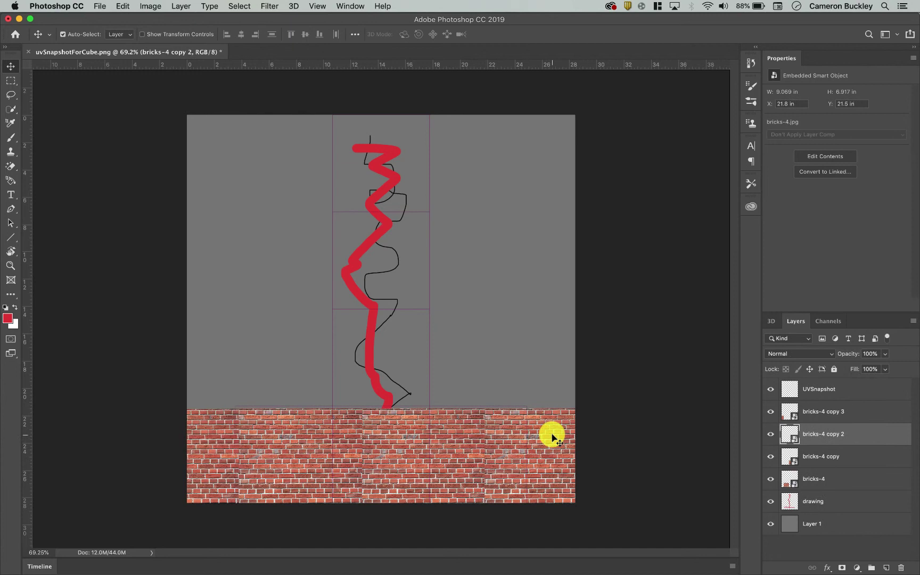
Step: Nudge all four brick layers up together and enlarge them slightly to cover the bottom edge
{"action": "left_click", "coordinate": [836, 414]}
{"action": "left_click", "coordinate": [822, 478], "text": "shift"}
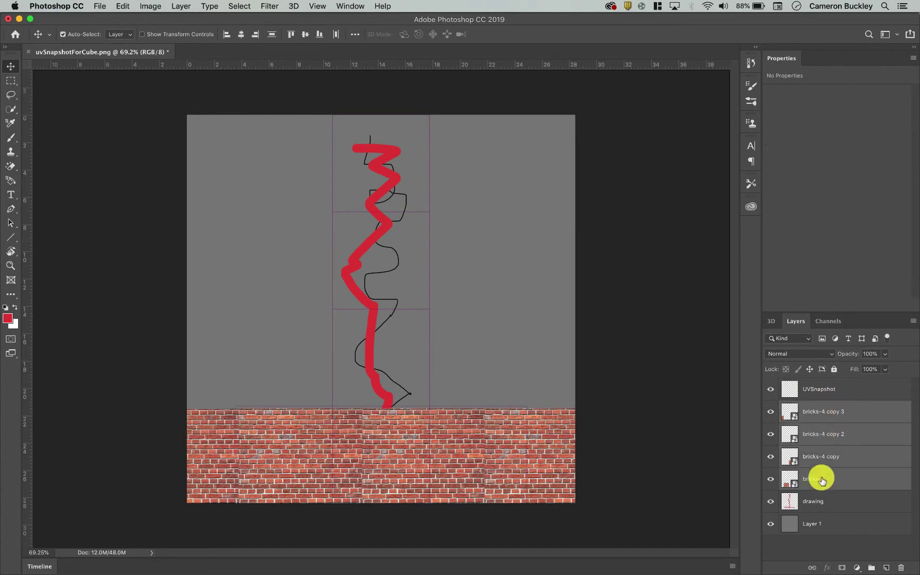
{"action": "key", "text": "Up"}
{"action": "key", "text": "Up"}
{"action": "key", "text": "Up"}
{"action": "key", "text": "Up"}
{"action": "key", "text": "Up"}
{"action": "key", "text": "Up"}
{"action": "key", "text": "Up"}
{"action": "key", "text": "Up"}
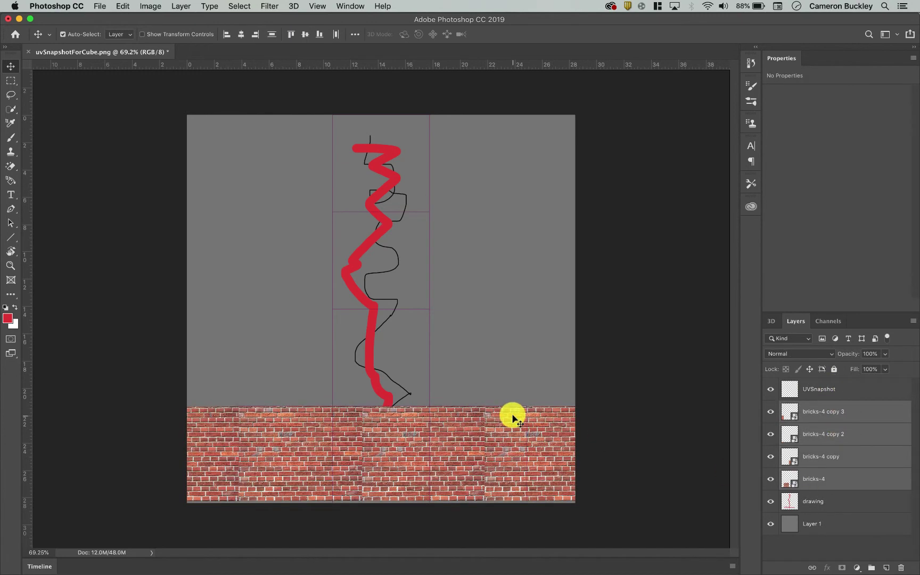
{"action": "key", "text": "super+t"}
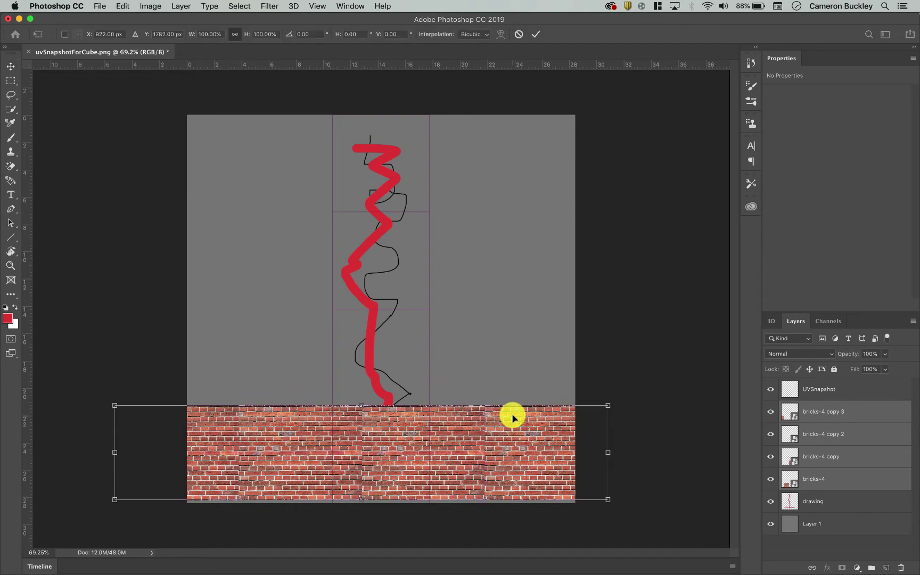
{"action": "left_click_drag", "start_coordinate": [114, 503], "coordinate": [105, 511]}
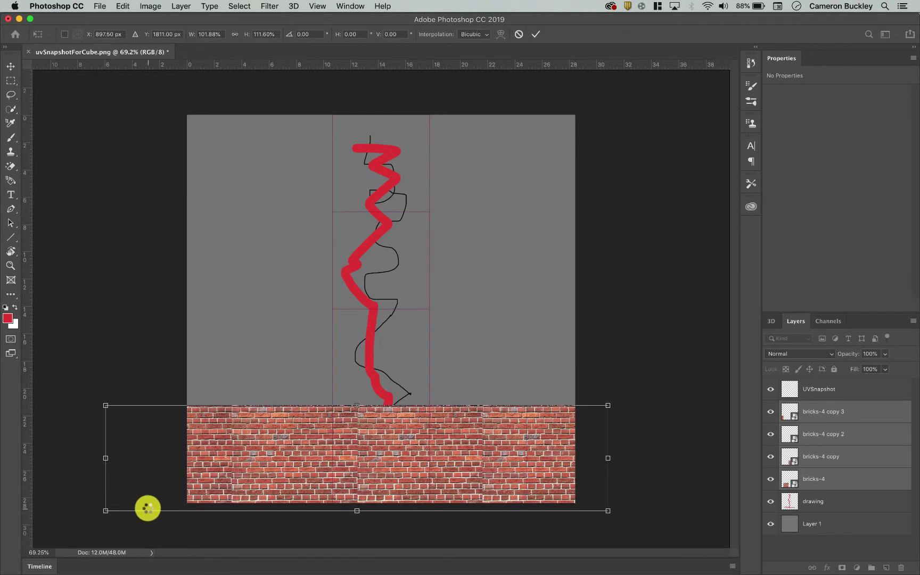
{"action": "key", "text": "Return"}
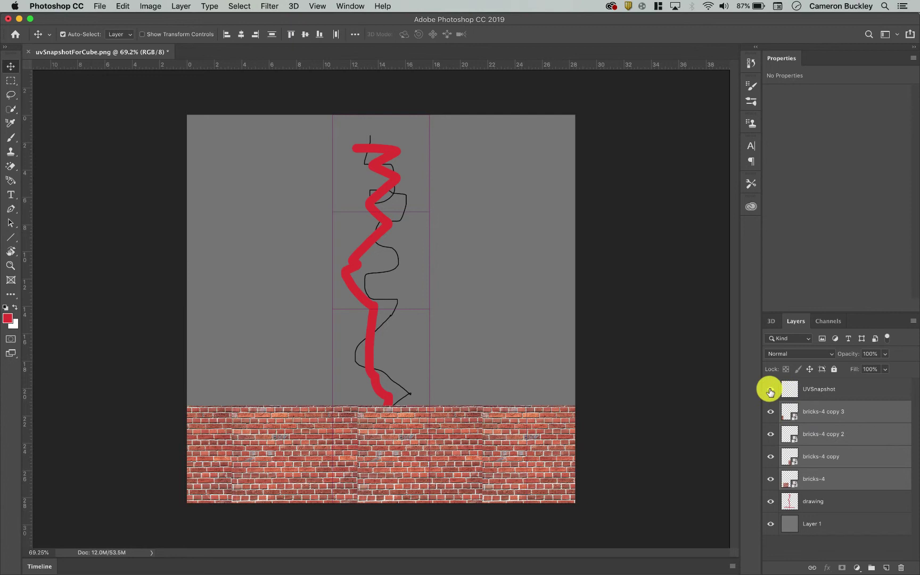
Step: Hide the UVSnapshot layer, briefly showing it again to check the bricks' alignment
{"action": "left_click", "coordinate": [847, 389]}
{"action": "left_click", "coordinate": [847, 412]}
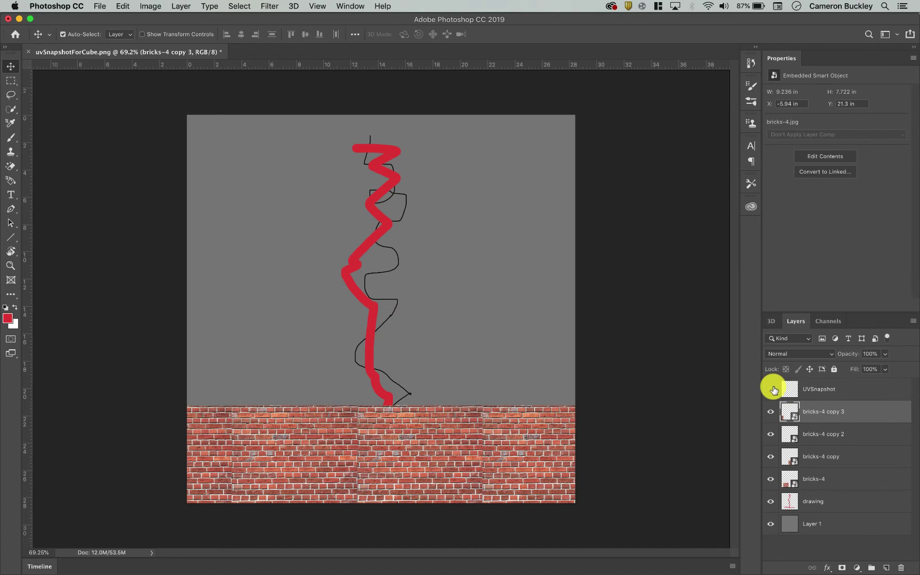
{"action": "left_click", "coordinate": [771, 389]}
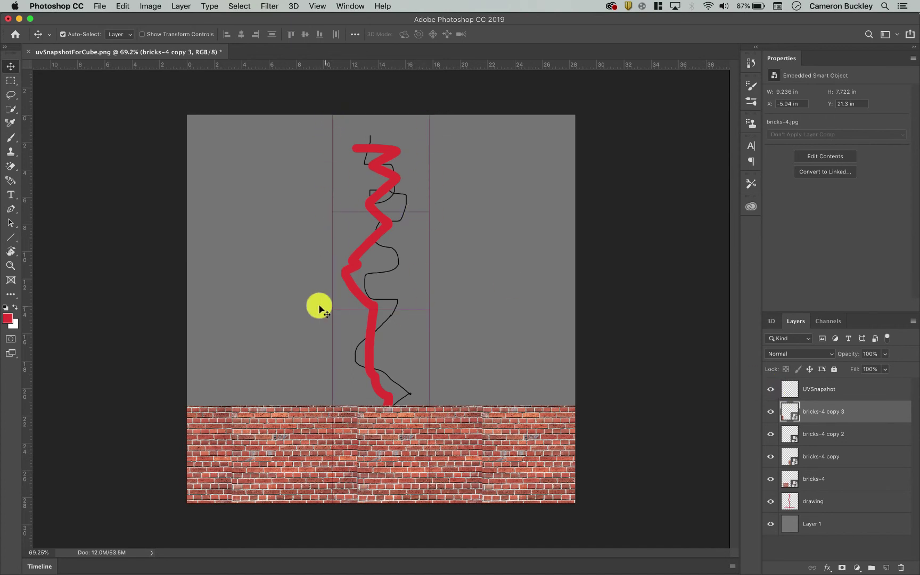
{"action": "left_click", "coordinate": [771, 389]}
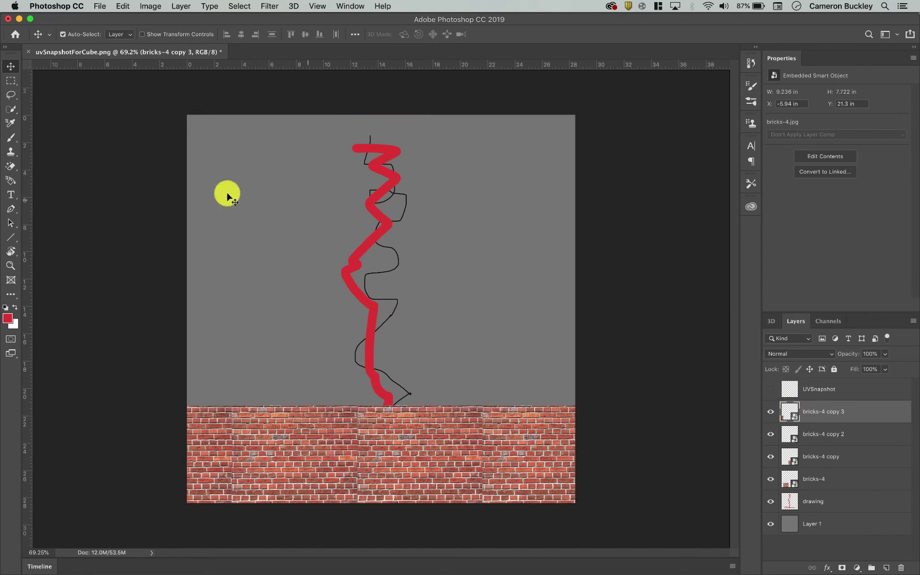
Step: Save the layered texture as textureOne.psd in Photoshop format inside the images folder
{"action": "left_click", "coordinate": [107, 5]}
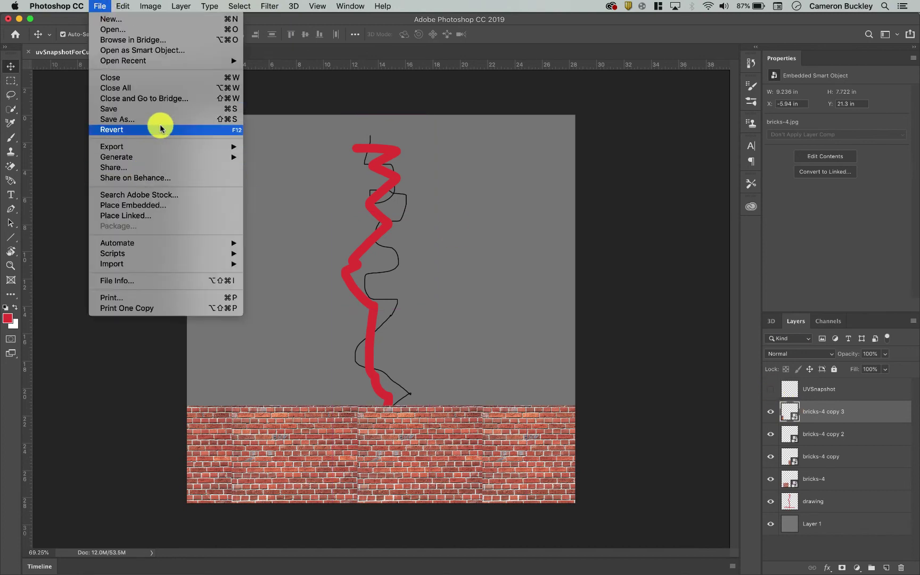
{"action": "left_click", "coordinate": [238, 119]}
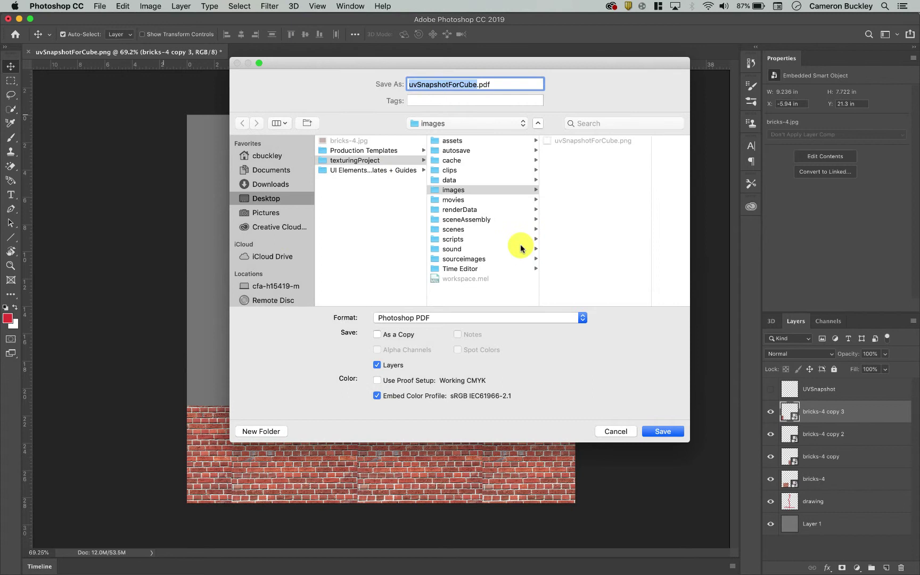
{"action": "left_click", "coordinate": [487, 190]}
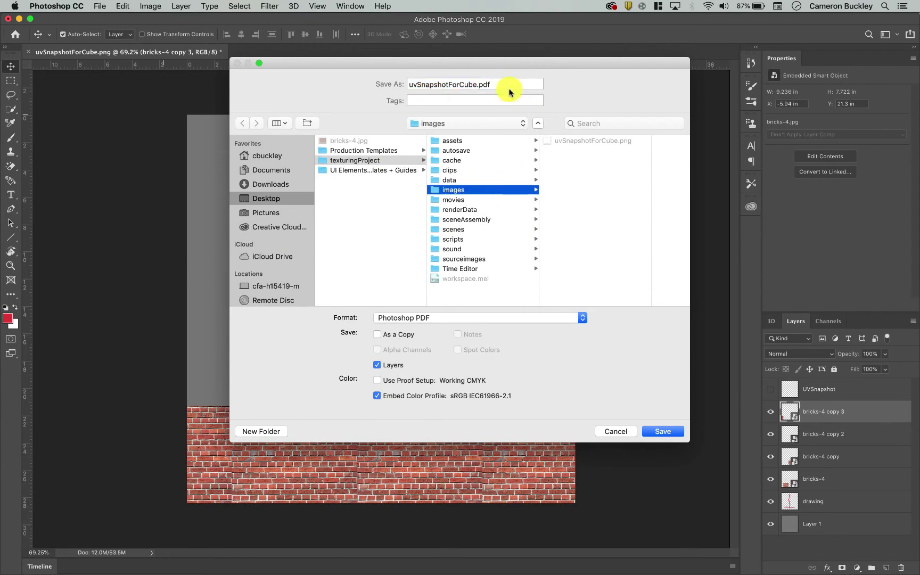
{"action": "left_click", "coordinate": [460, 321]}
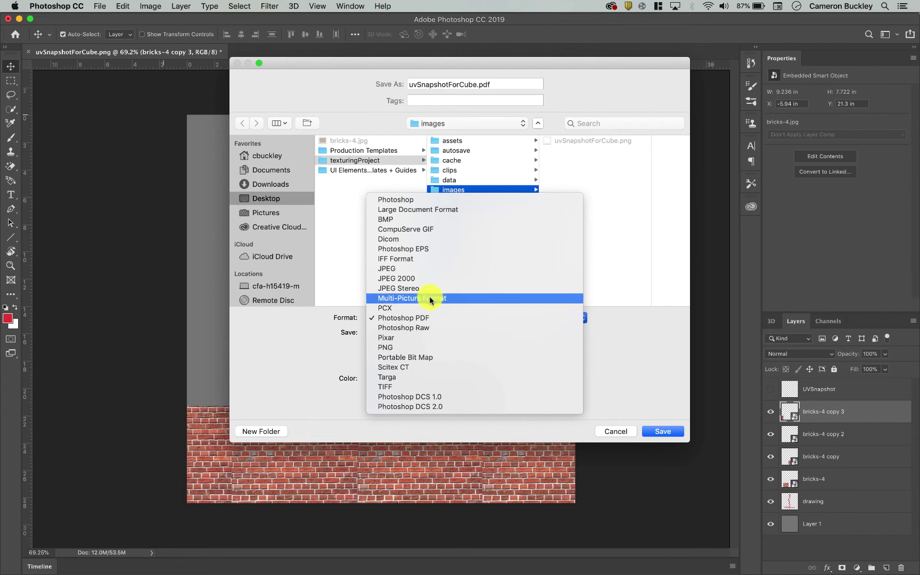
{"action": "left_click", "coordinate": [415, 199]}
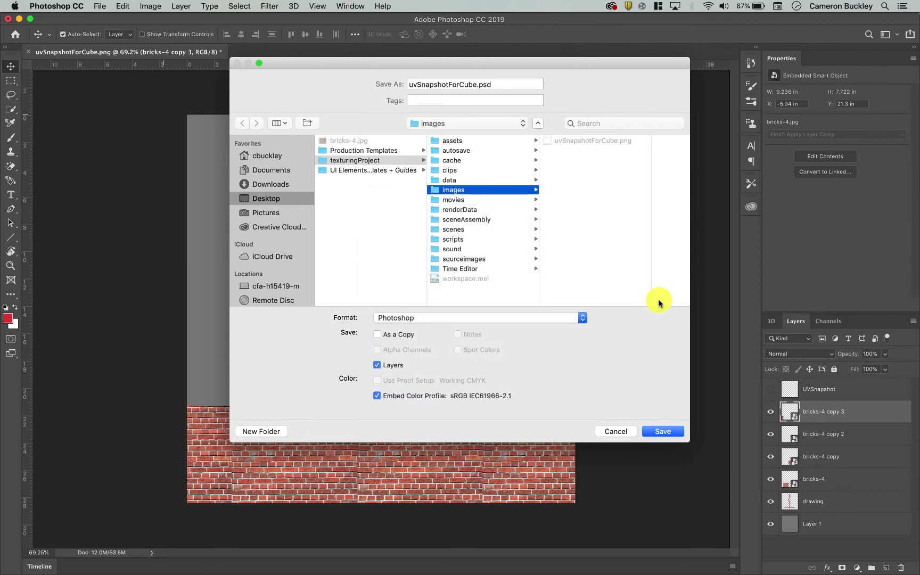
{"action": "left_click", "coordinate": [476, 84]}
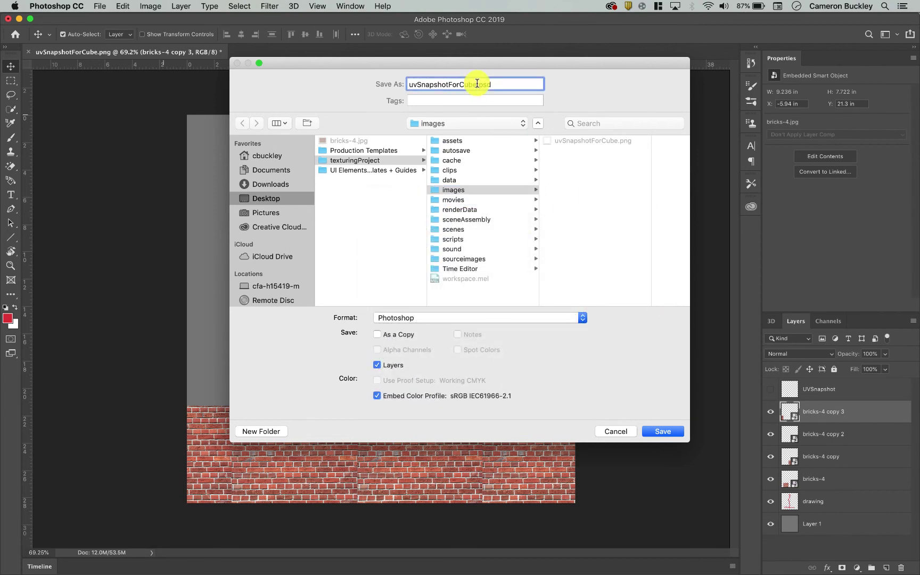
{"action": "double_click", "coordinate": [464, 85]}
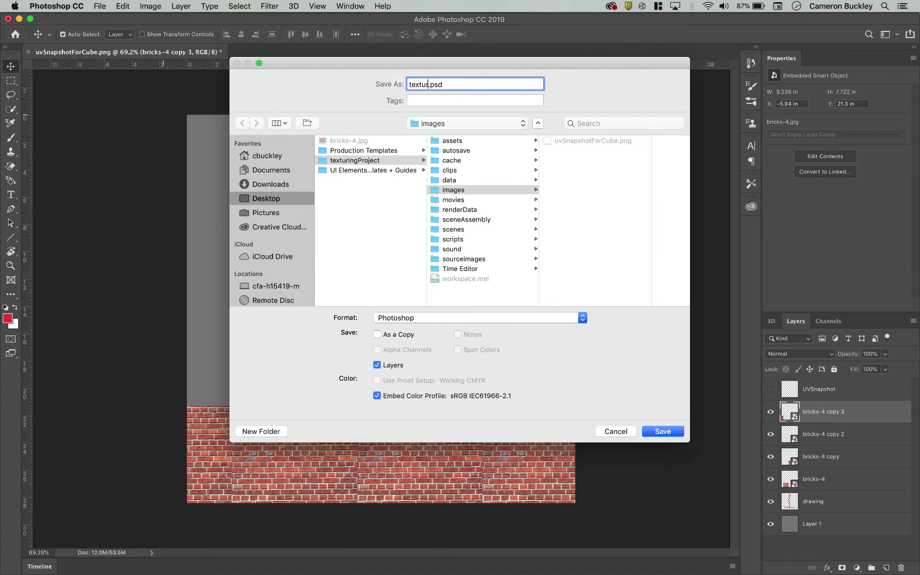
{"action": "left_click", "coordinate": [665, 432]}
{"action": "left_click", "coordinate": [592, 248]}
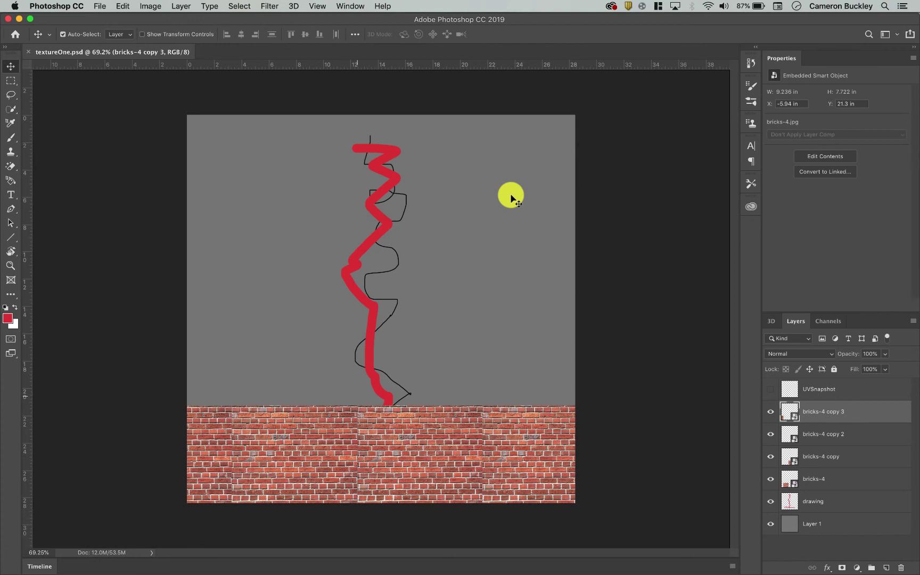
Step: Save a copy as textureOne.tif in TIFF format to texturingProject/sourceimages
{"action": "left_click", "coordinate": [102, 6]}
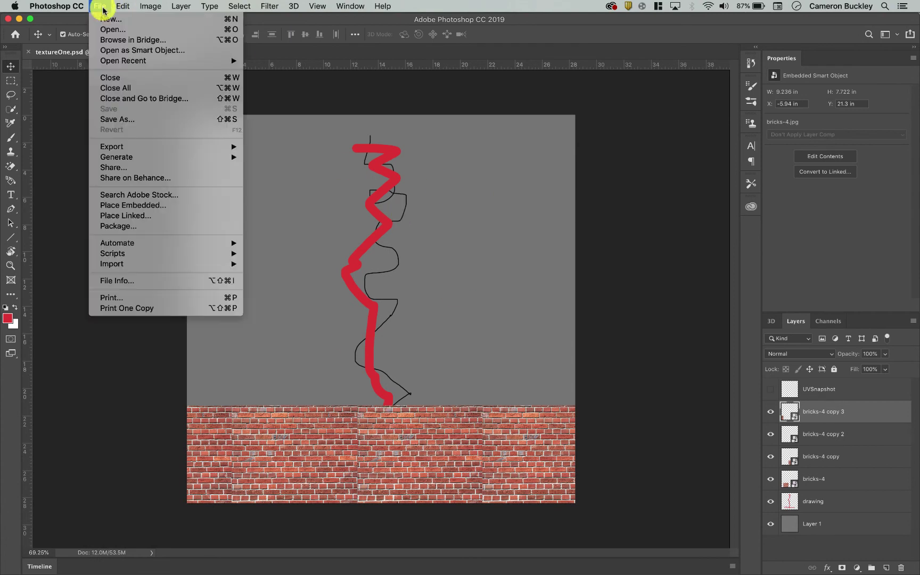
{"action": "left_click", "coordinate": [143, 120]}
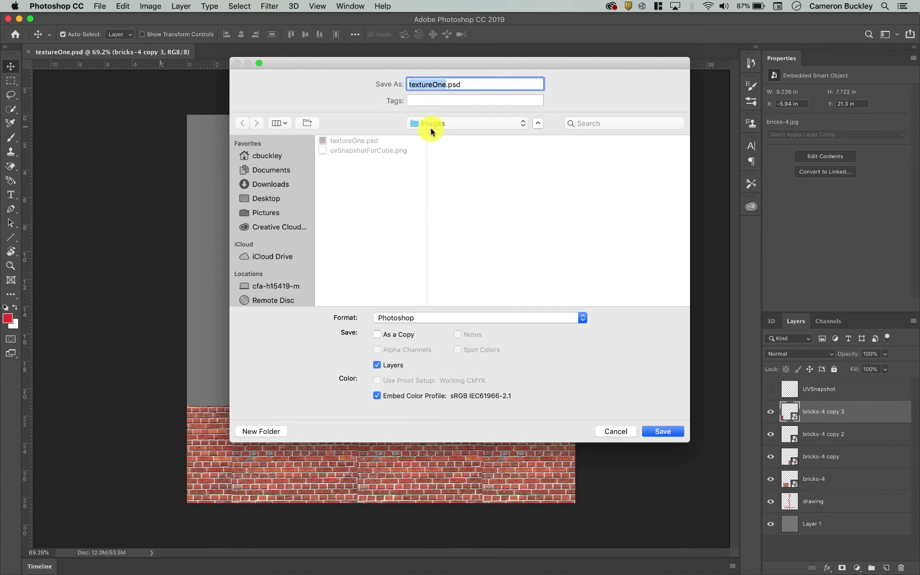
{"action": "left_click", "coordinate": [466, 123]}
{"action": "left_click", "coordinate": [466, 136]}
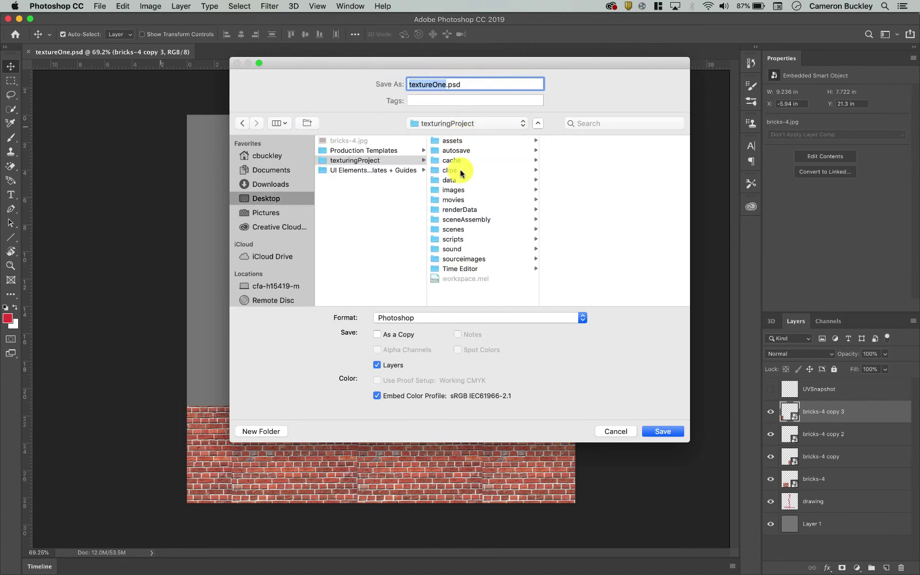
{"action": "left_click", "coordinate": [469, 259]}
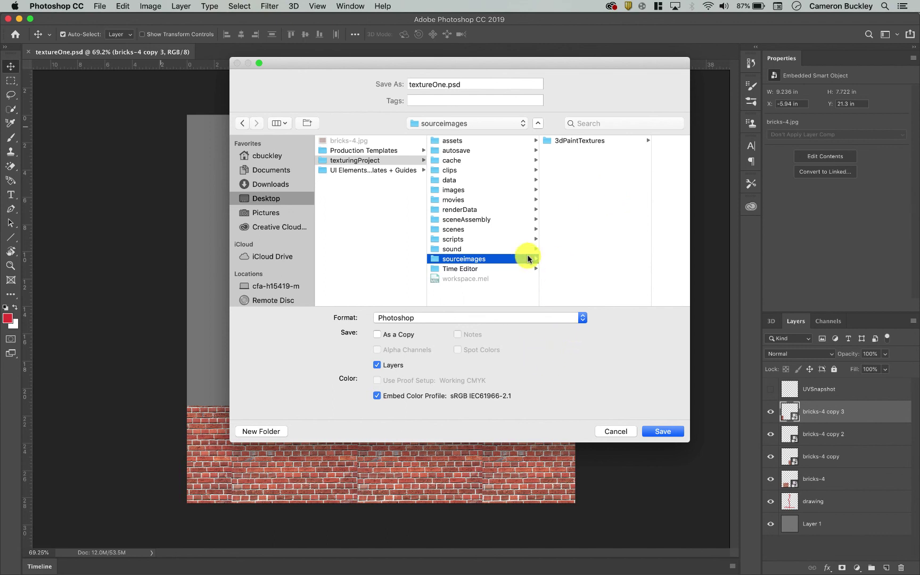
{"action": "left_click", "coordinate": [480, 191]}
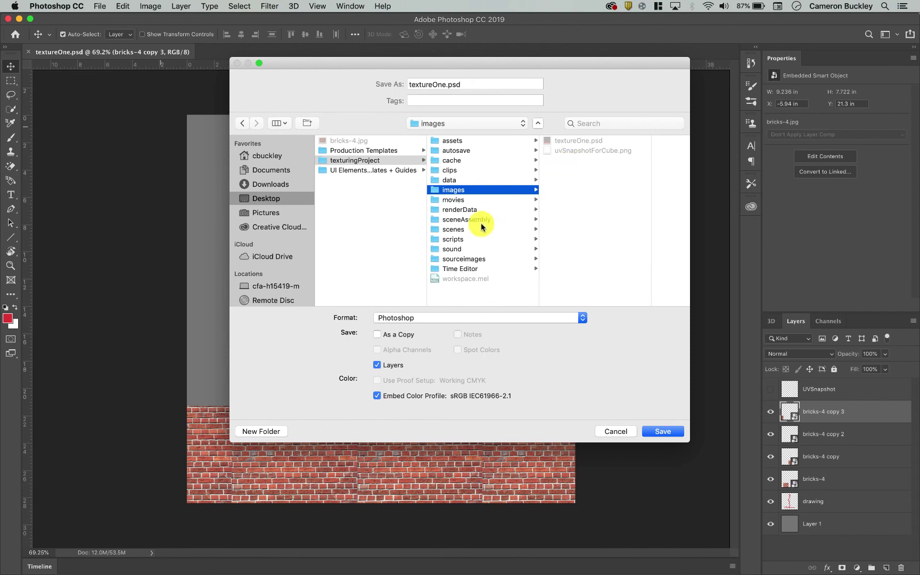
{"action": "left_click", "coordinate": [475, 259]}
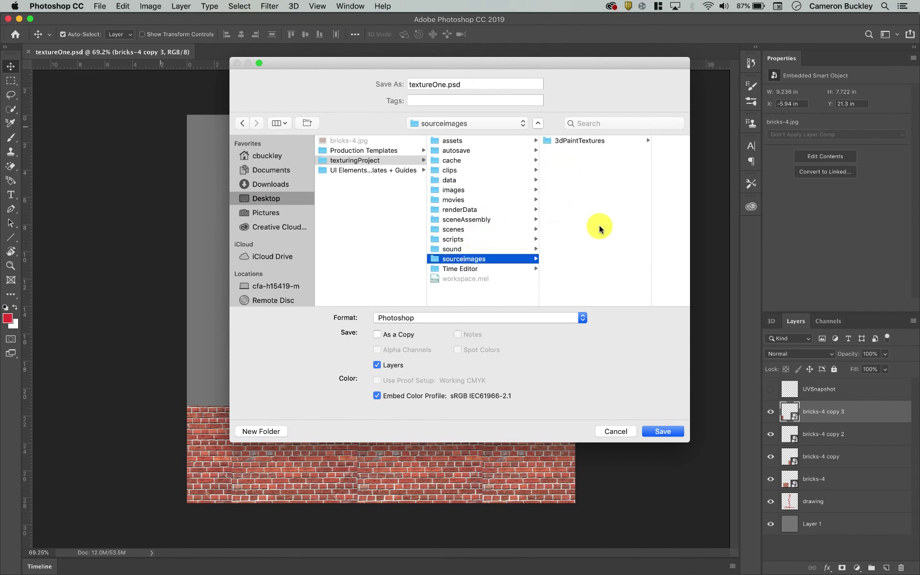
{"action": "left_click", "coordinate": [554, 318]}
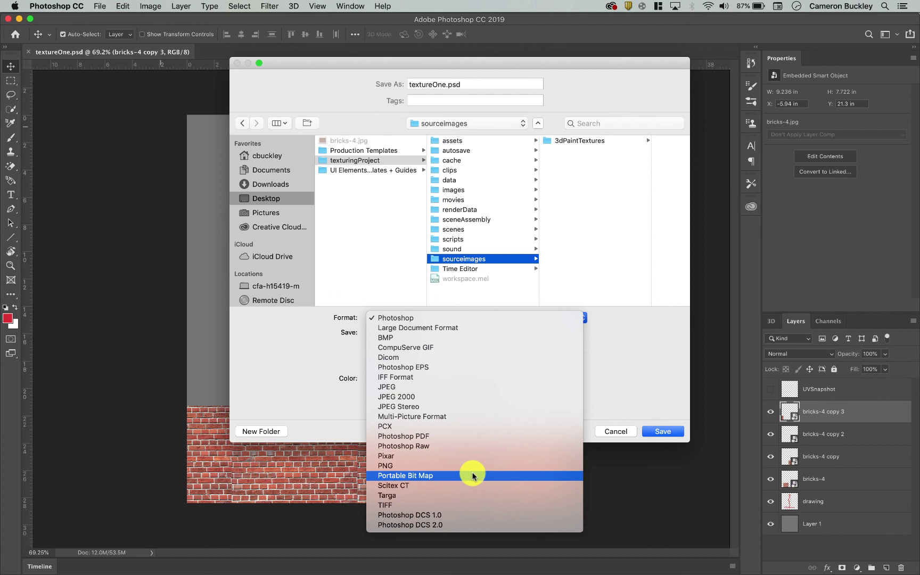
{"action": "left_click", "coordinate": [453, 506]}
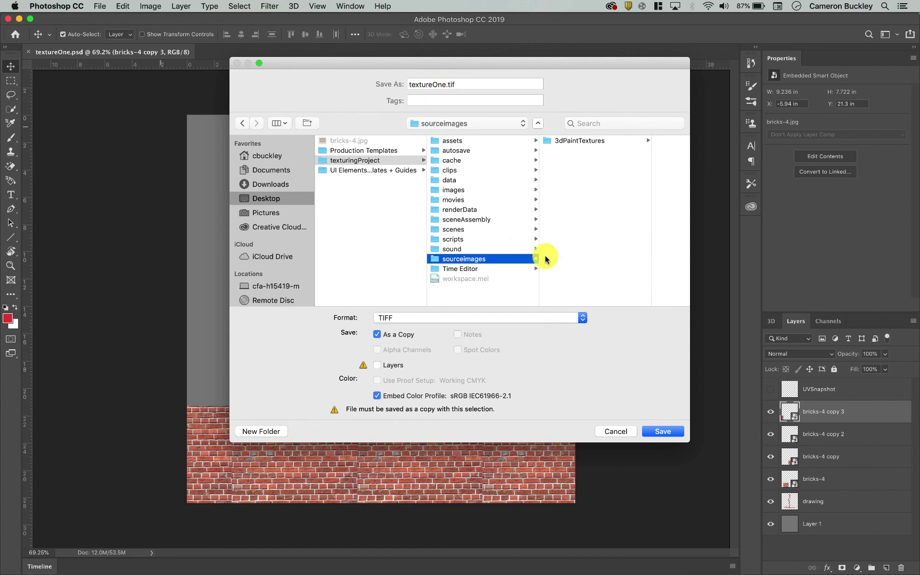
{"action": "left_click", "coordinate": [663, 432]}
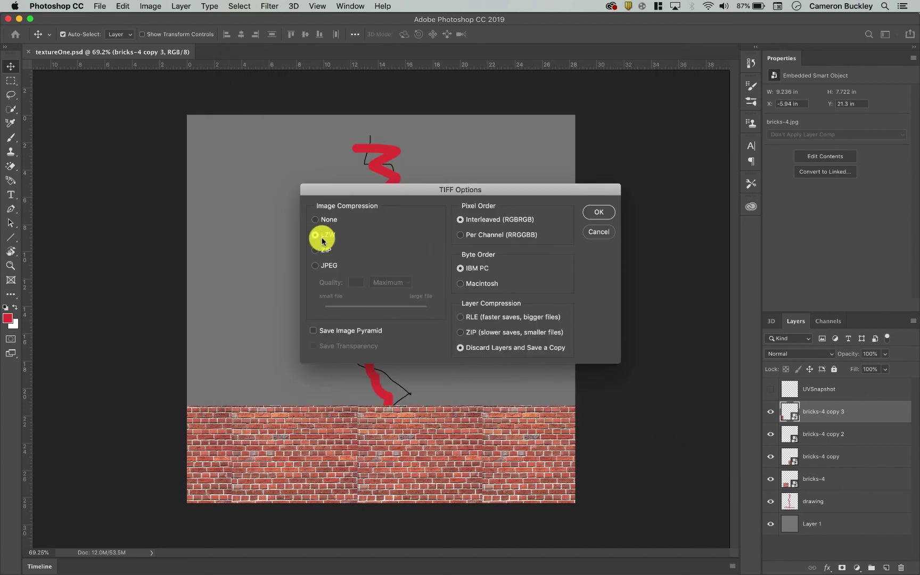
Step: Accept the TIFF Options with LZW compression to finish writing textureOne.tif
{"action": "left_click", "coordinate": [595, 213]}
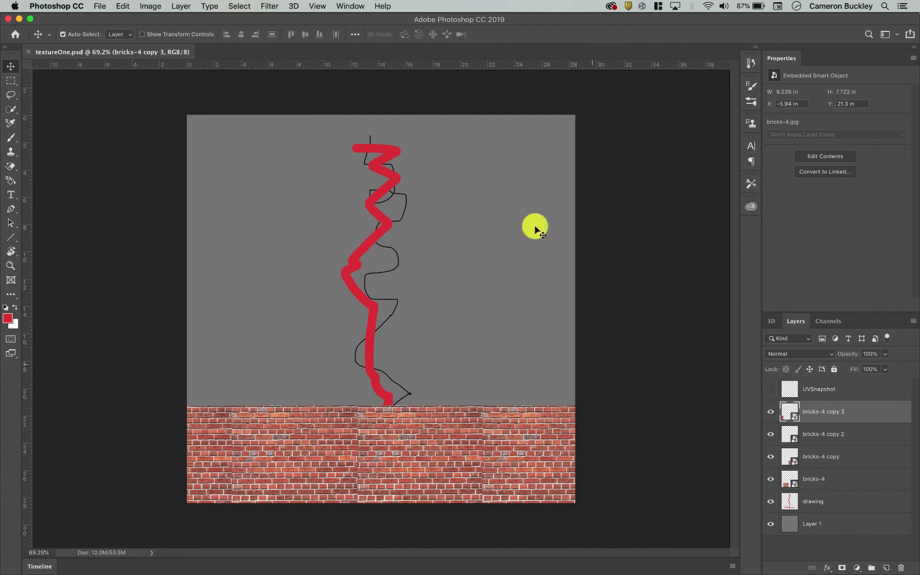